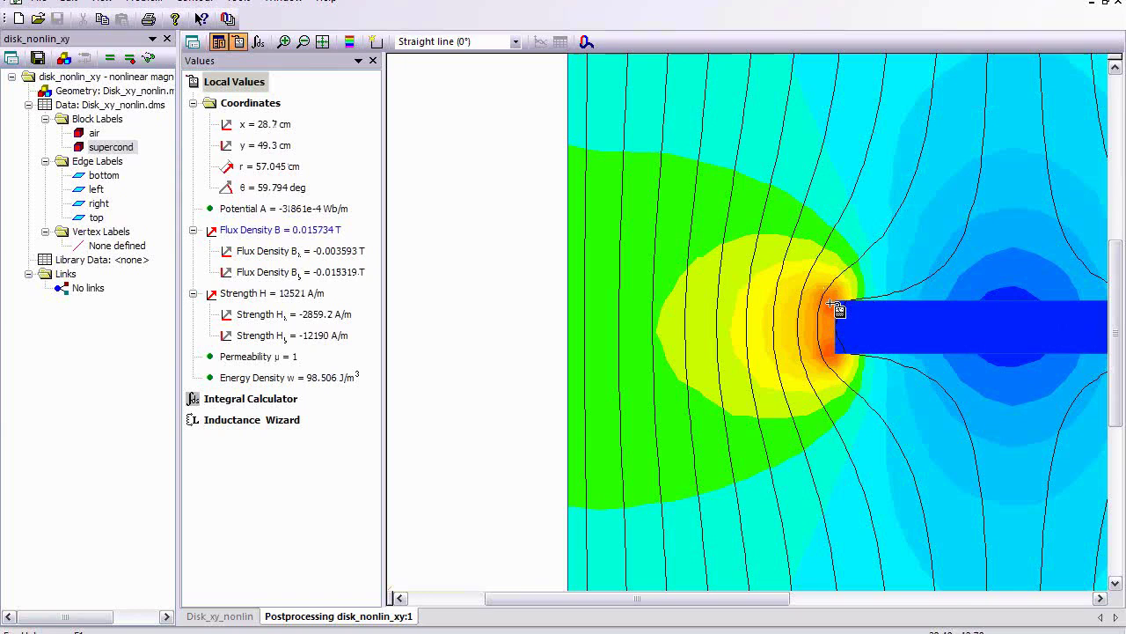
Step: Change the left boundary edge's magnetic potential A0 from -0.003 to -0.03 Wb/m
click(94, 192)
double_click(95, 192)
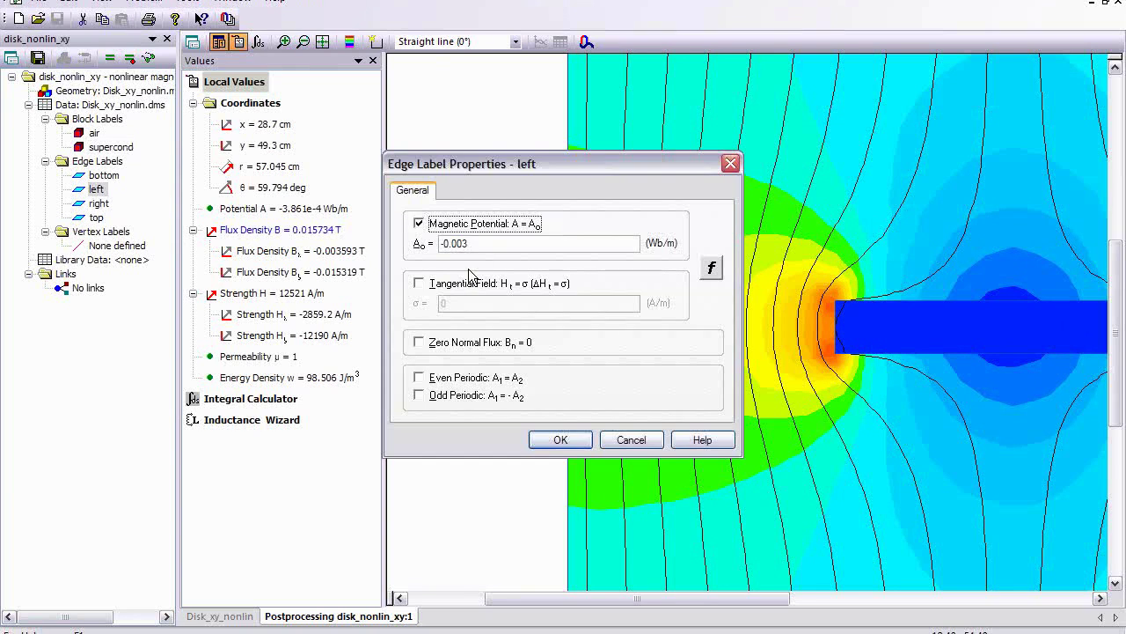
key(Tab)
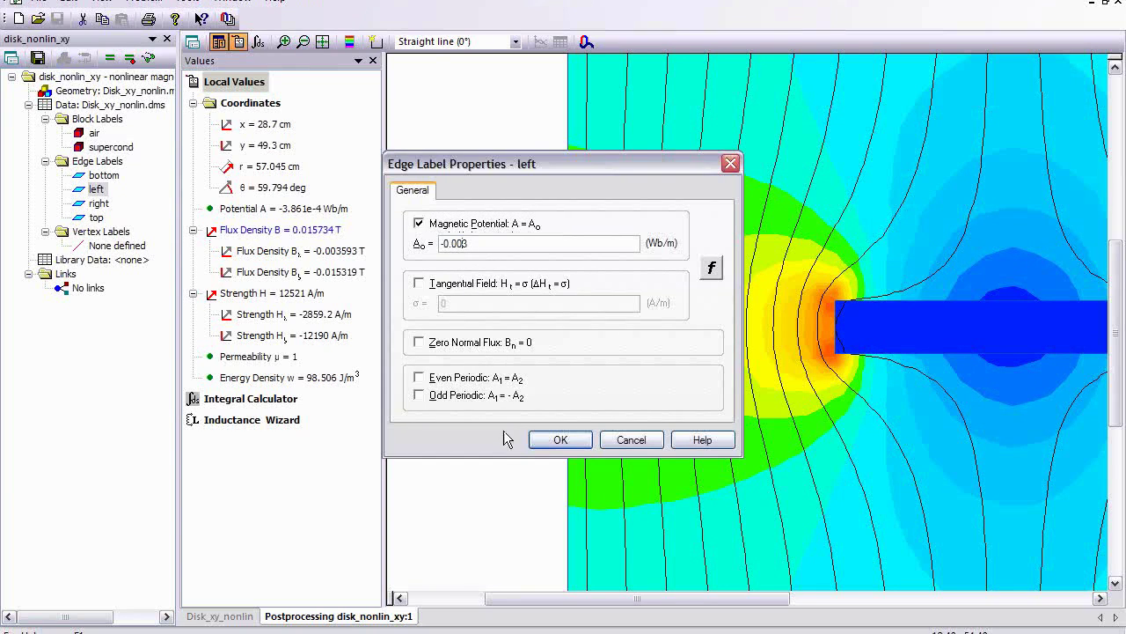
key(BackSpace)
key(BackSpace)
text(3)
click(561, 439)
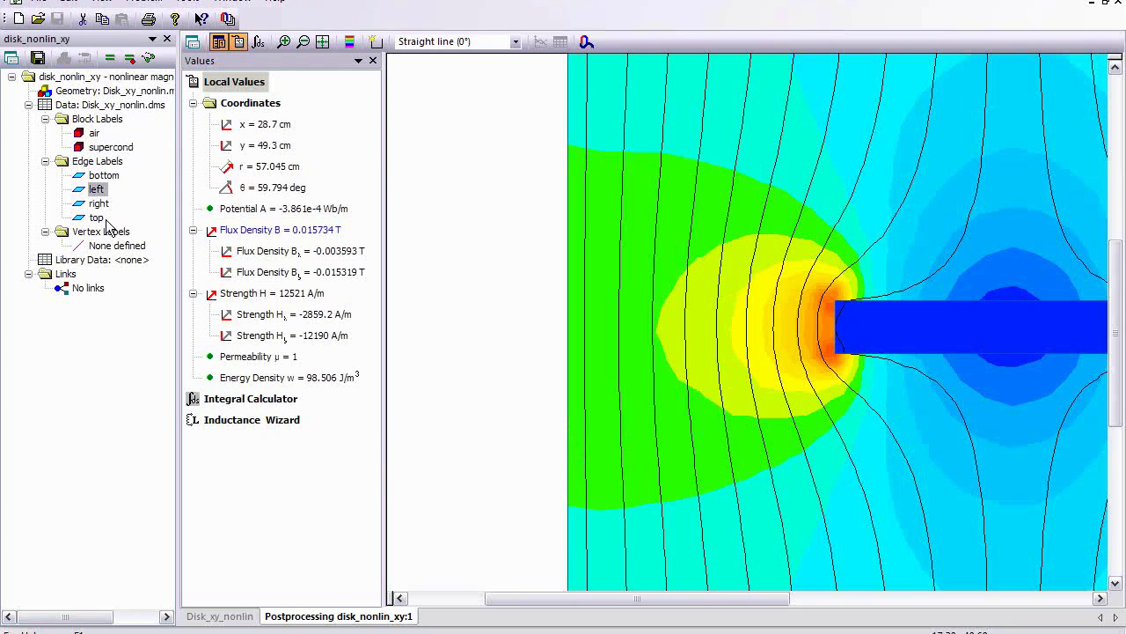
Step: Change the right boundary edge's magnetic potential A0 from 0.003 to 0.03 Wb/m
double_click(98, 204)
click(454, 243)
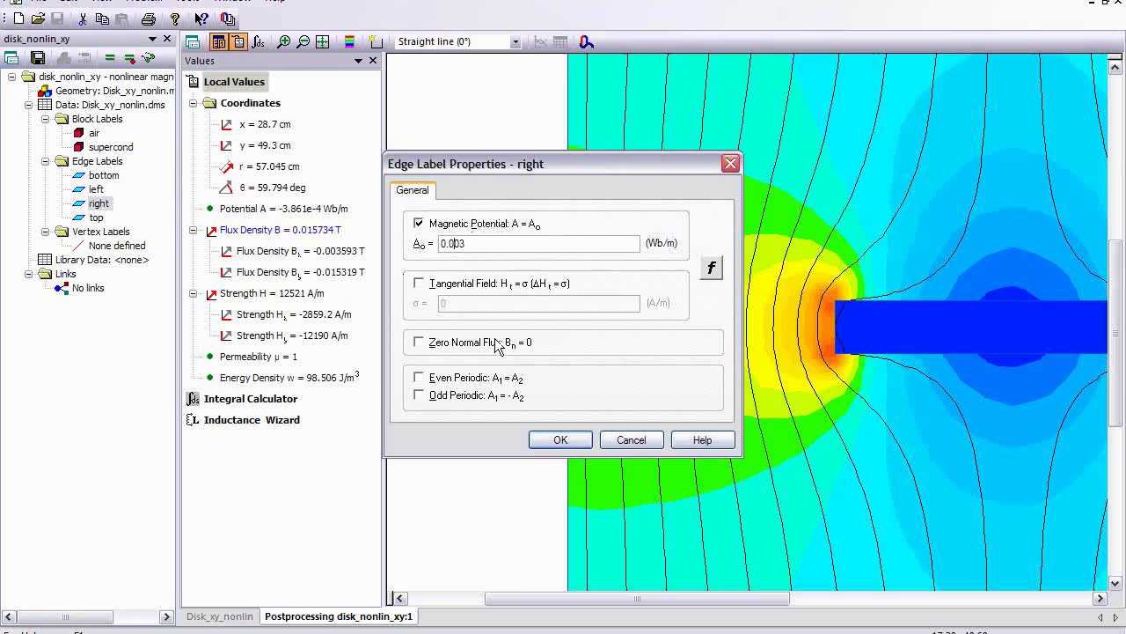
key(BackSpace)
click(560, 442)
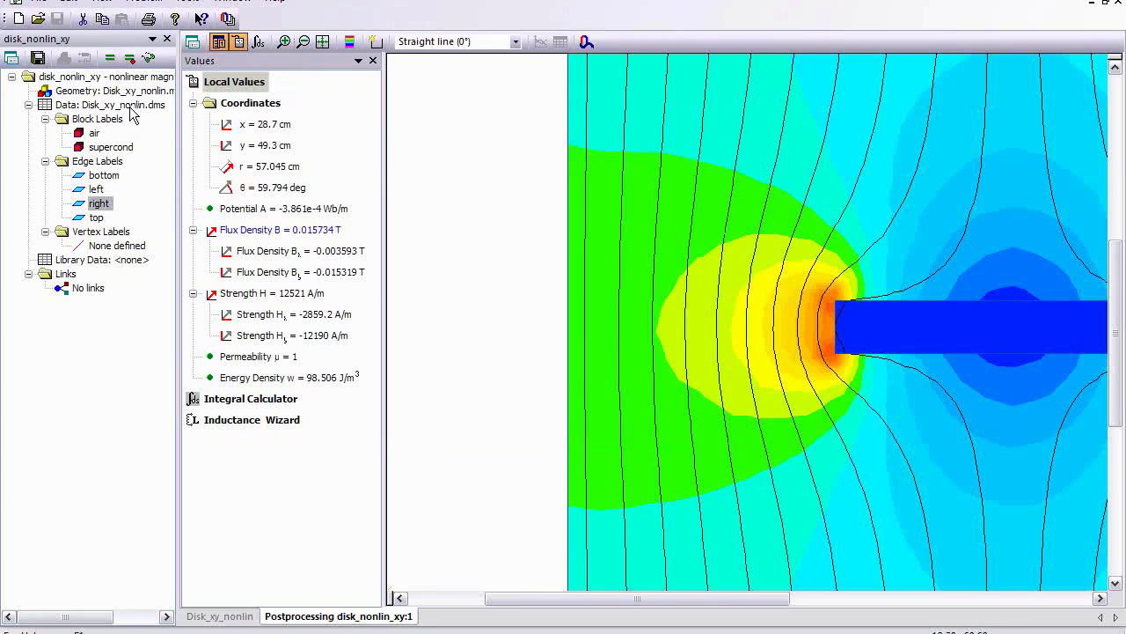
Step: Save and re-solve disk_nonlin_xy, then view the flux lines bending around the disk
click(111, 58)
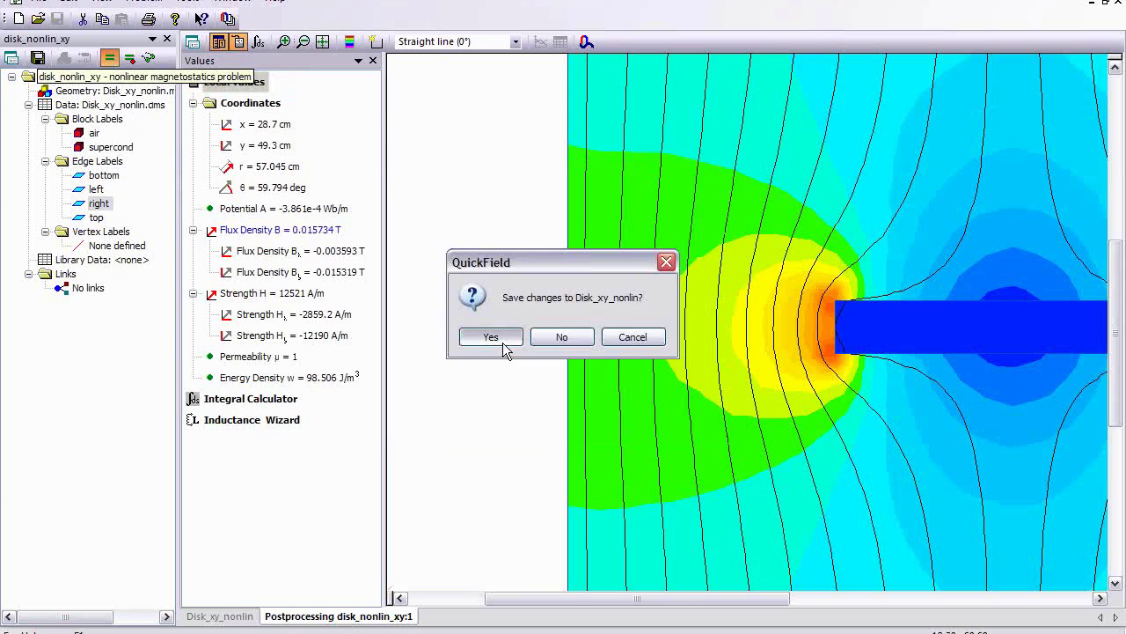
click(502, 343)
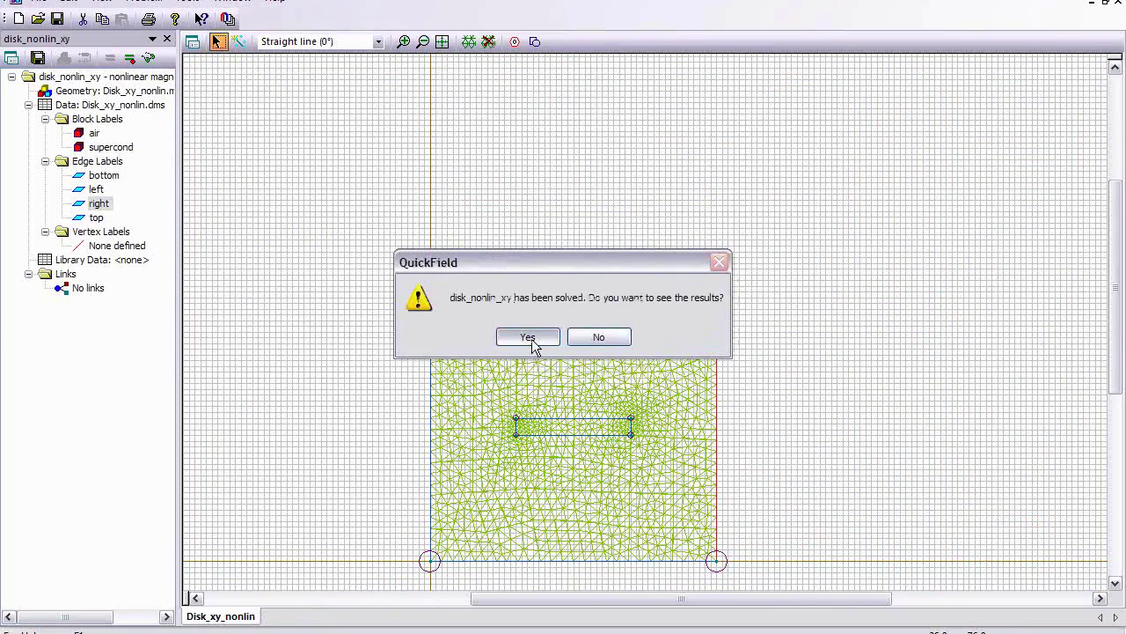
click(528, 338)
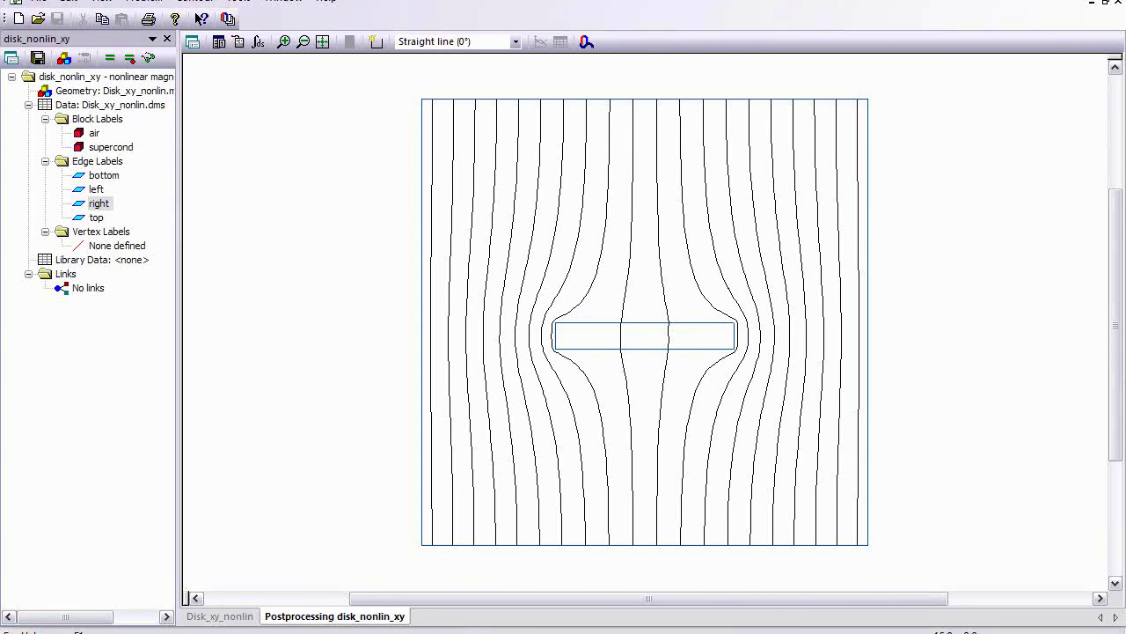
Step: Show PowerPoint slide 18 on modelling field penetration in superconductors
key(alt+Tab)
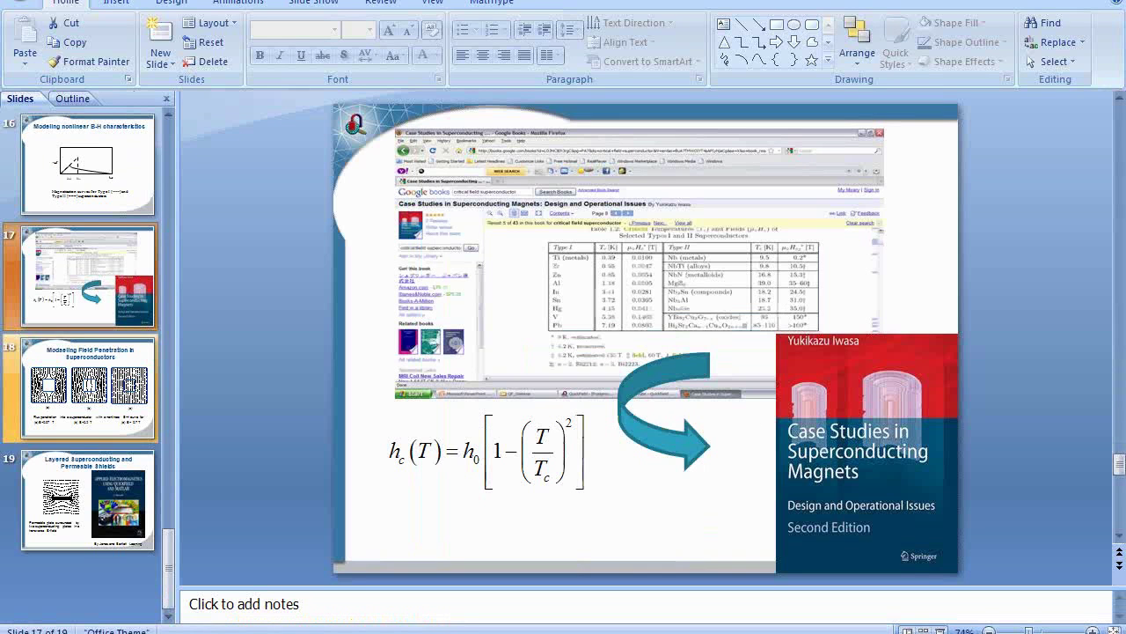
click(88, 388)
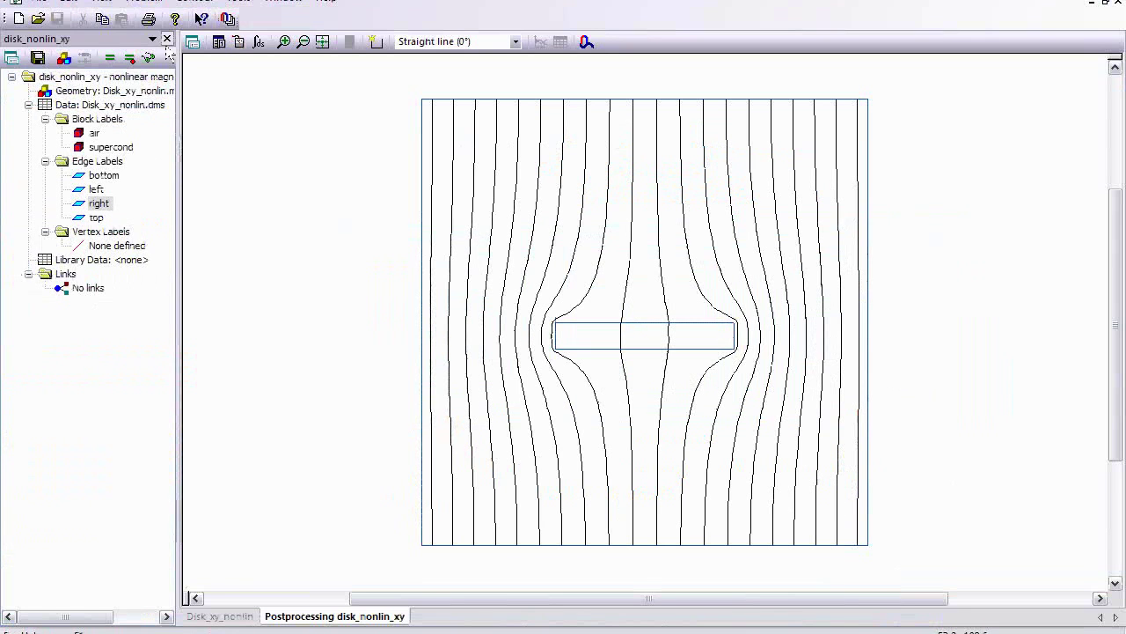
Step: Close the disk_nonlin_xy results and geometry windows and open the levitation_rz problem
click(170, 51)
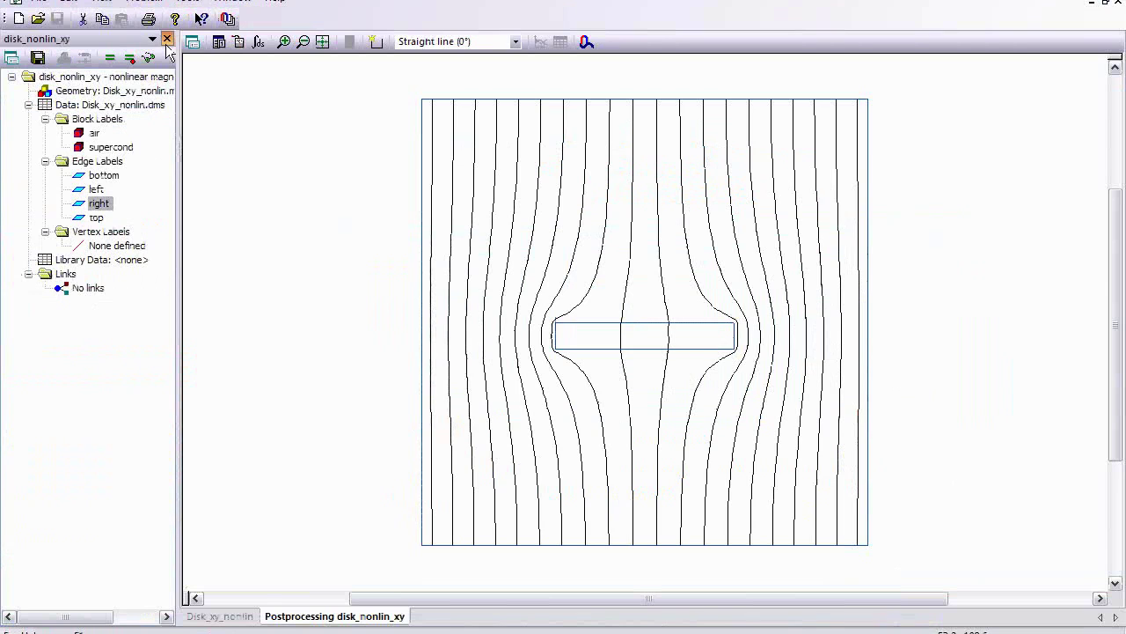
click(167, 41)
click(1119, 3)
click(29, 3)
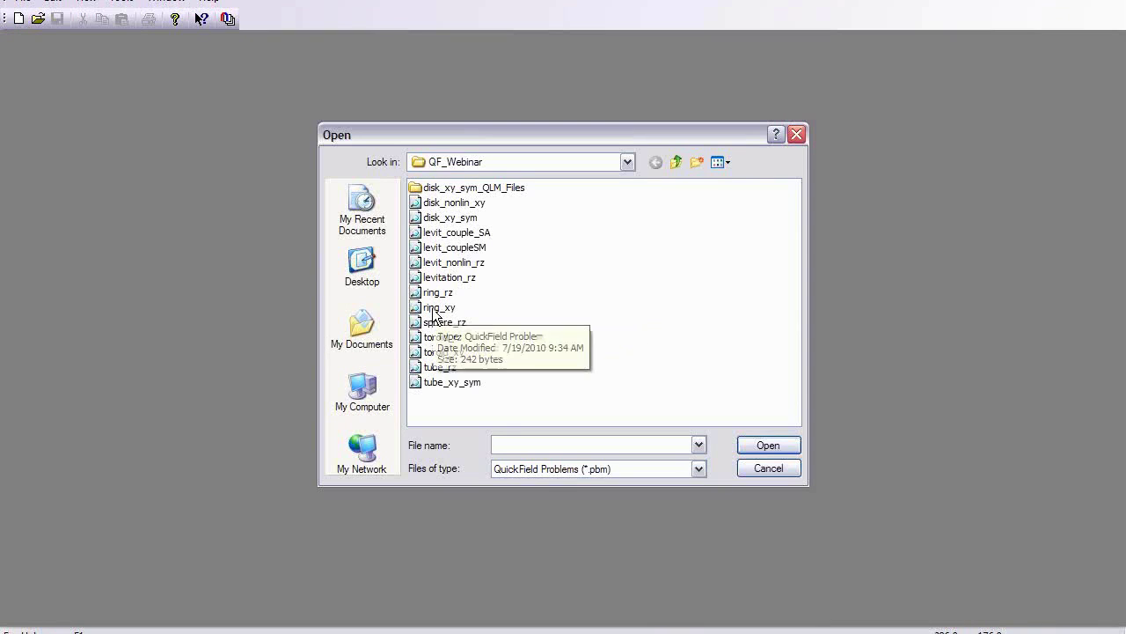
click(448, 277)
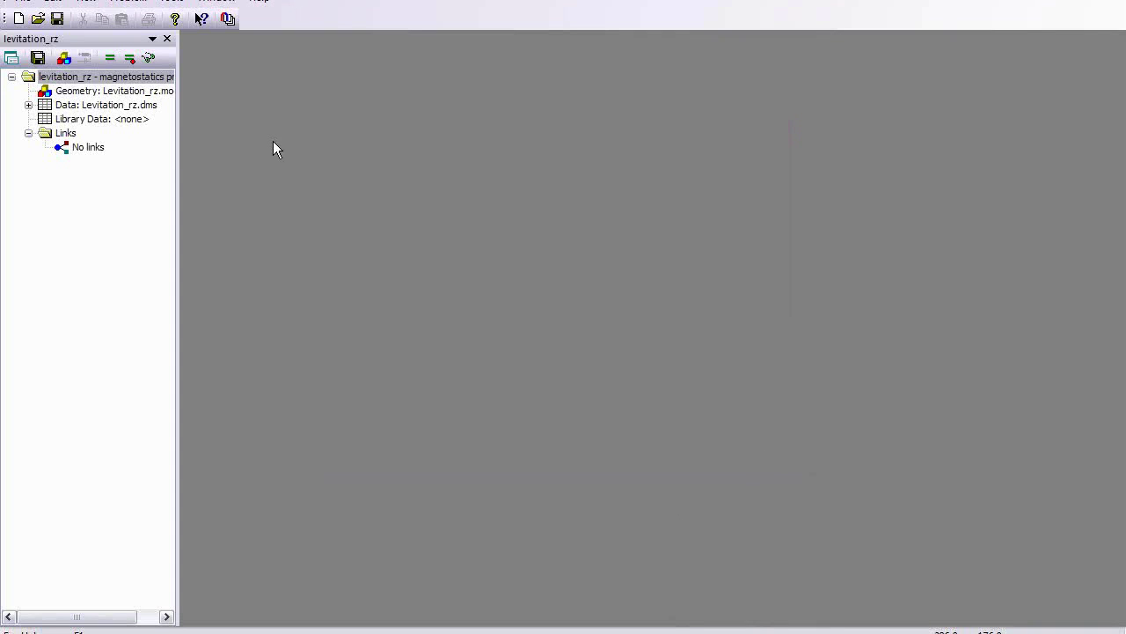
Step: Open the levitation_rz geometry and highlight the air, magnet and supercond block labels
double_click(99, 91)
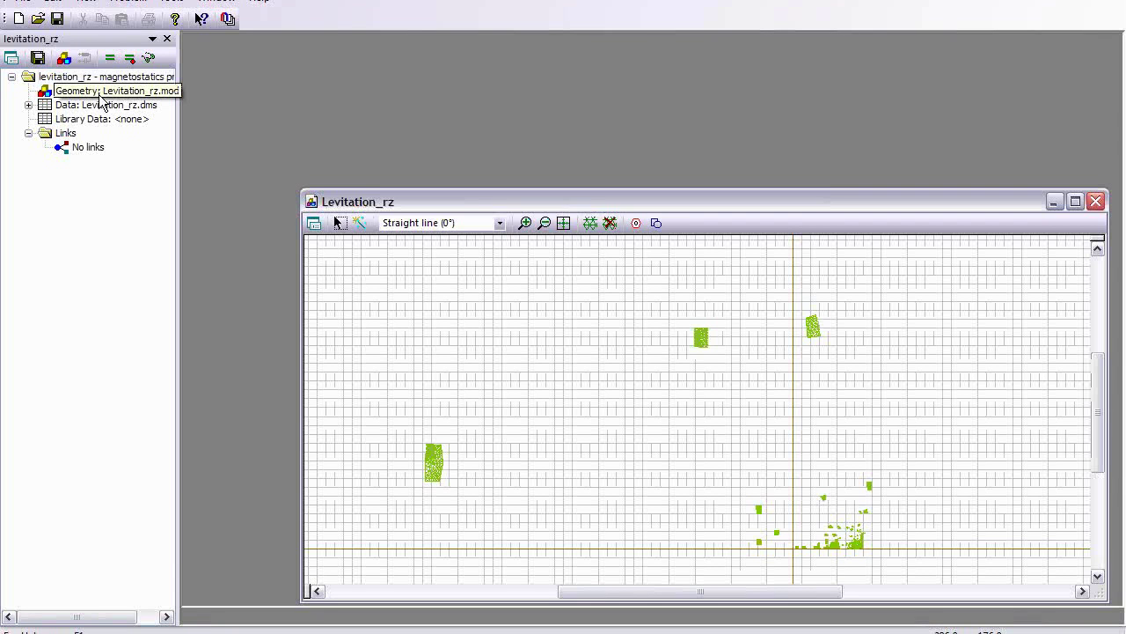
click(28, 105)
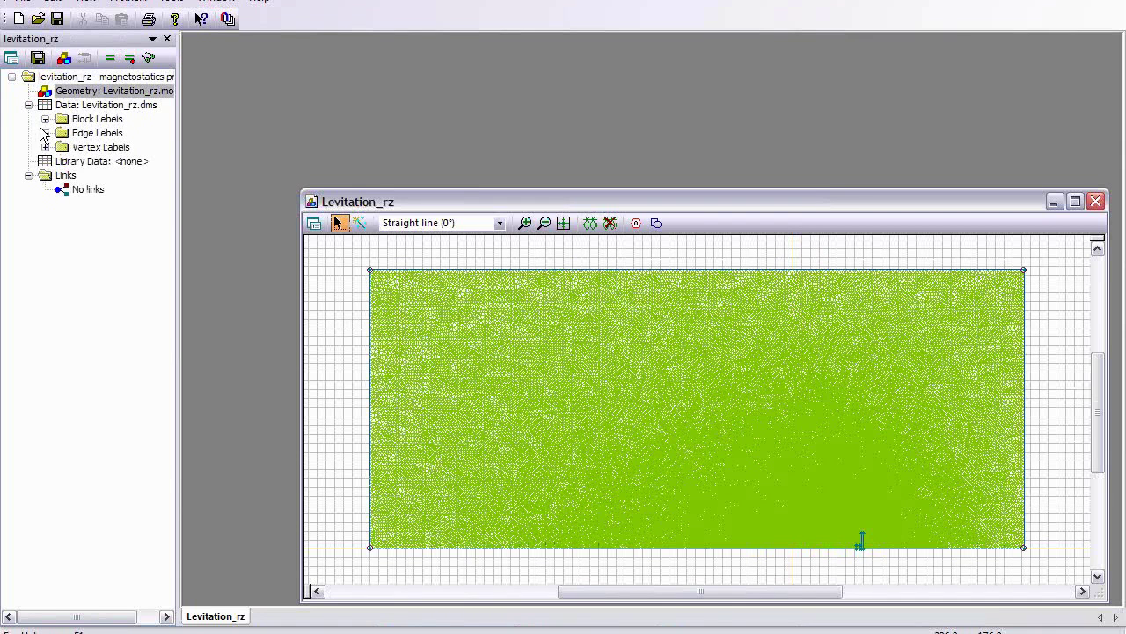
click(44, 119)
click(45, 175)
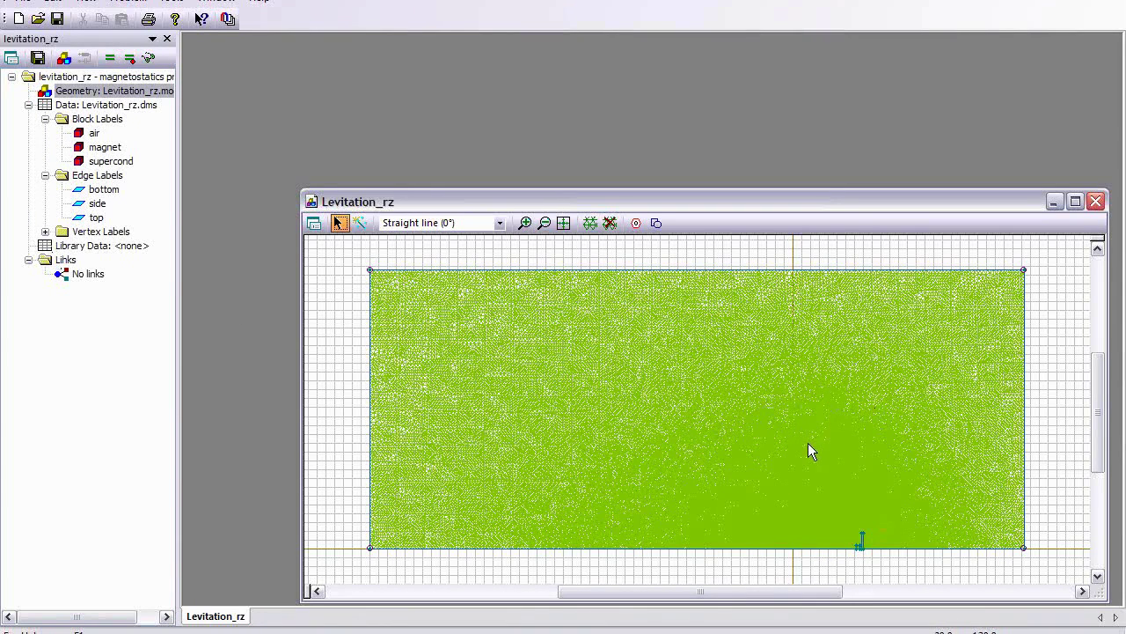
click(91, 133)
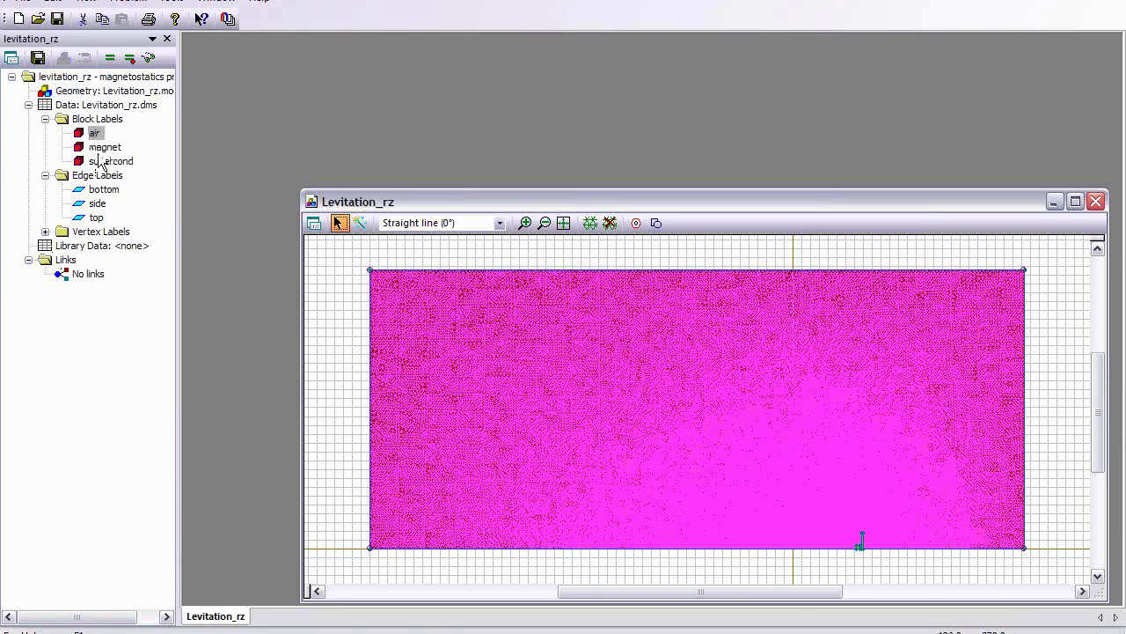
click(103, 147)
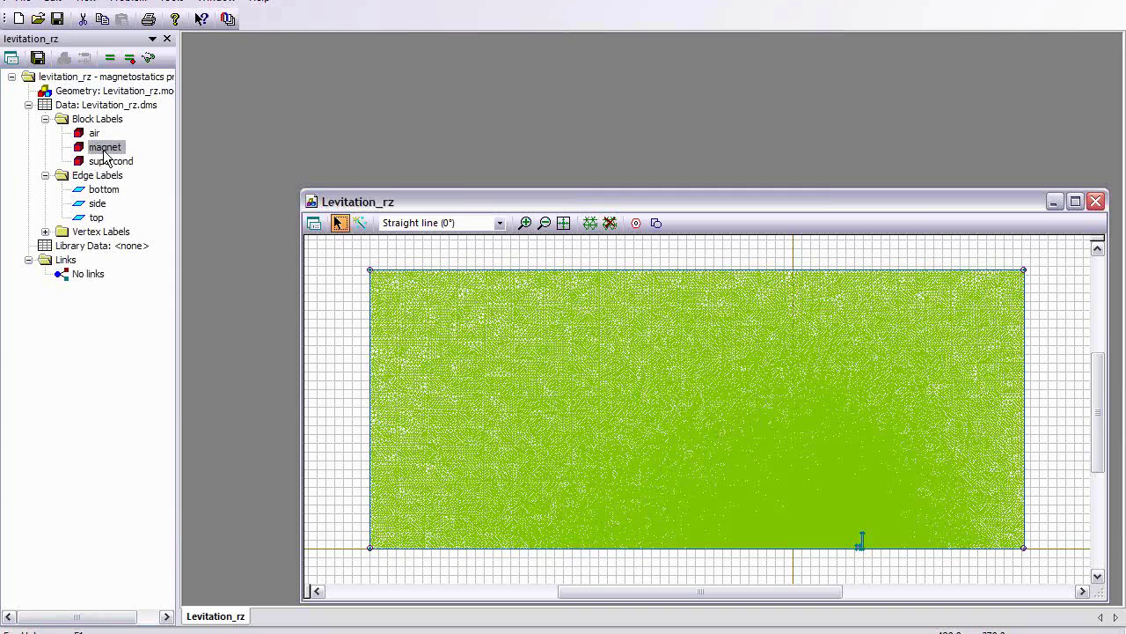
click(109, 162)
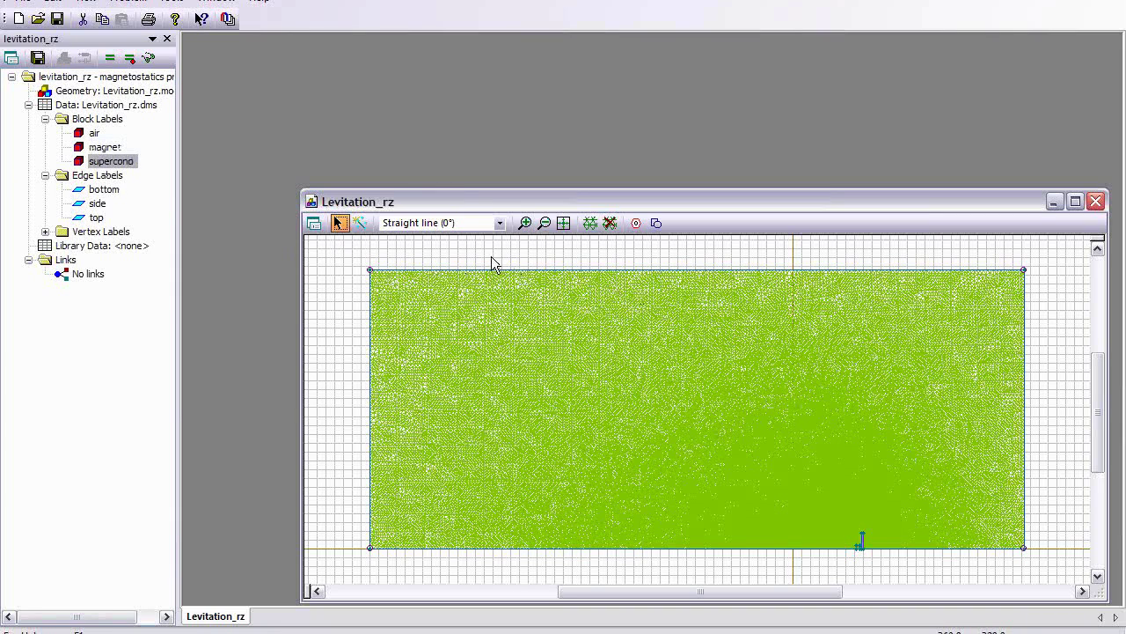
Step: Zoom in on the small magnet and the tall superconducting bar
click(525, 222)
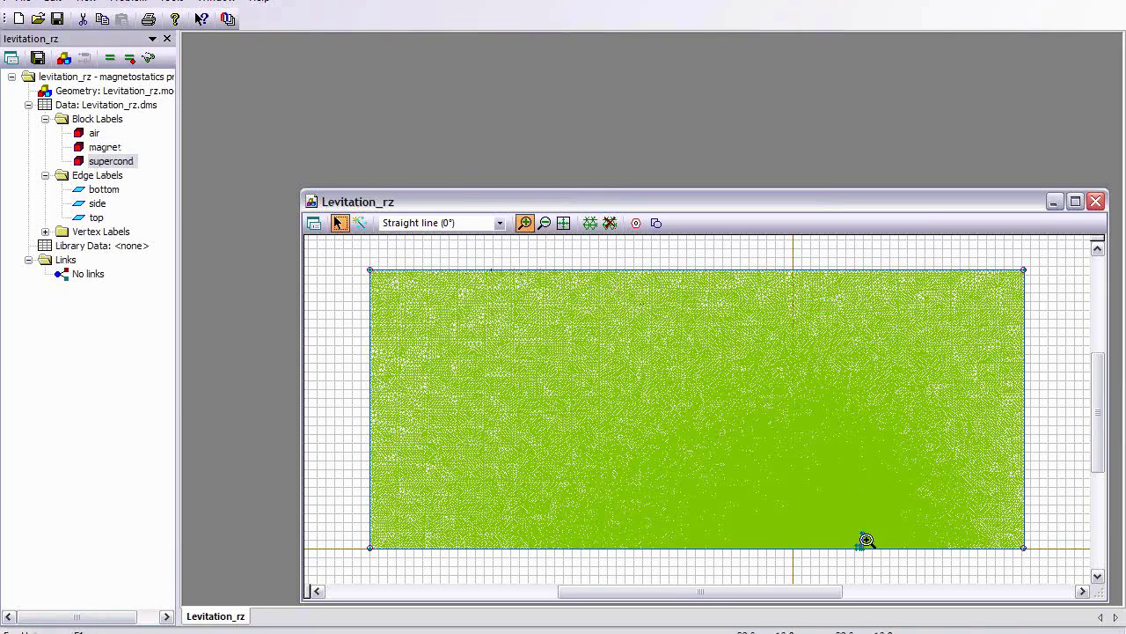
click(866, 539)
click(687, 411)
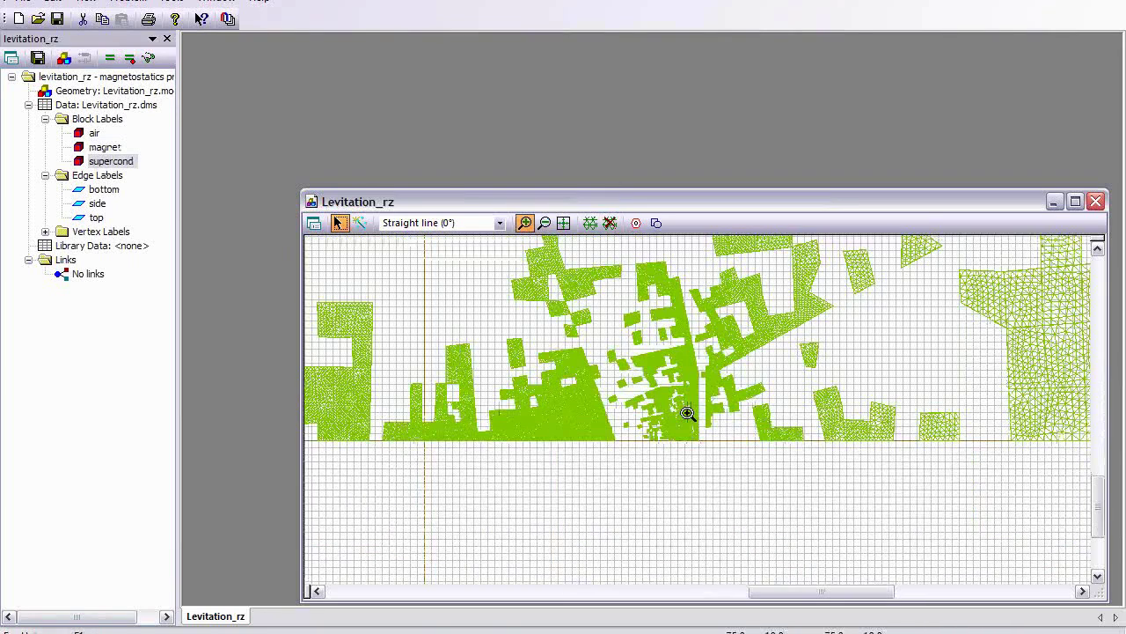
click(696, 412)
click(697, 410)
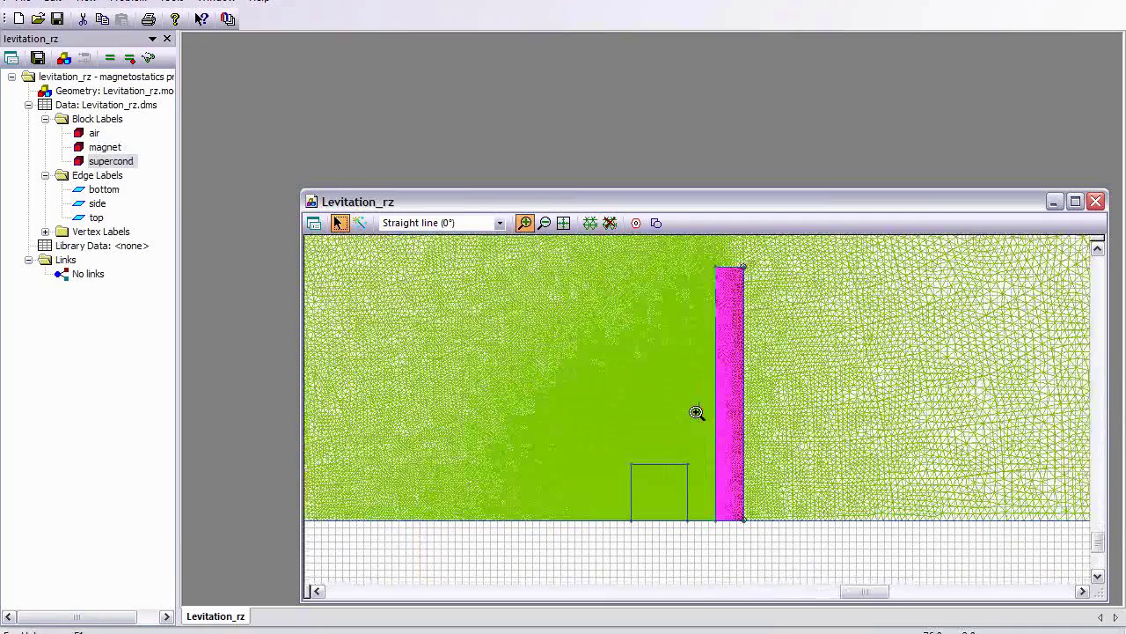
Step: Maximize the Levitation_rz window and review the supercond block's material properties
click(1076, 203)
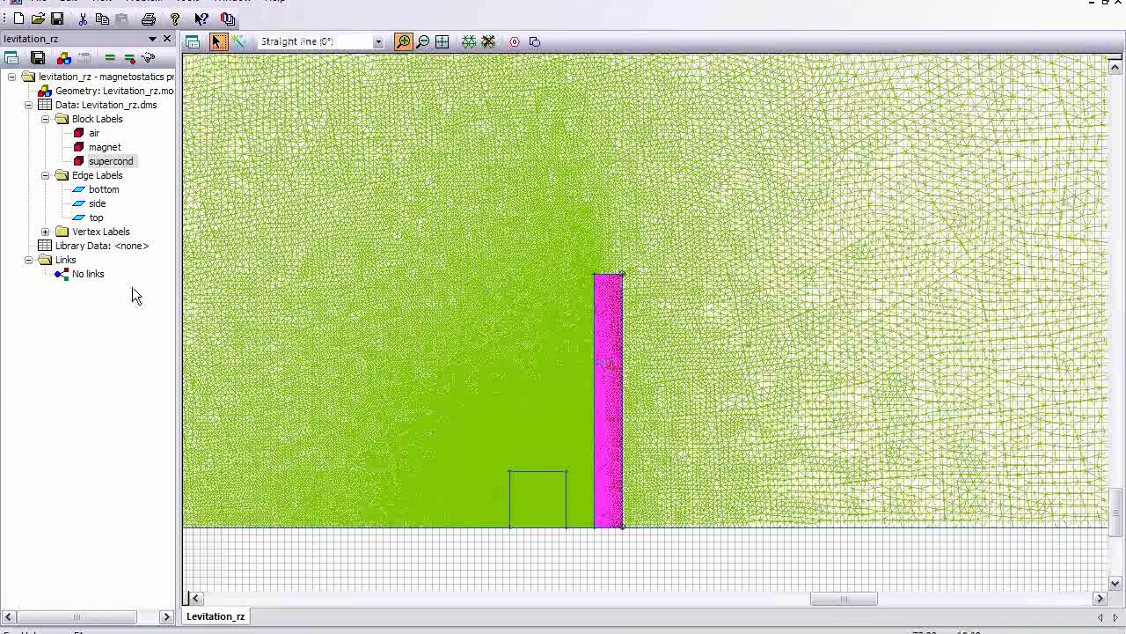
click(106, 163)
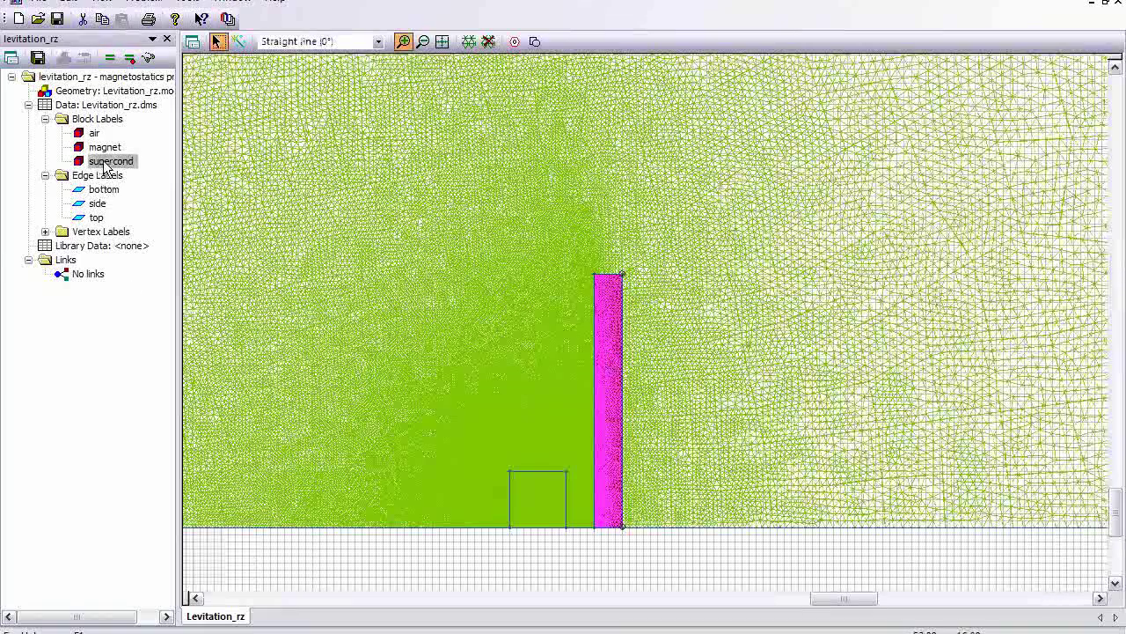
double_click(105, 164)
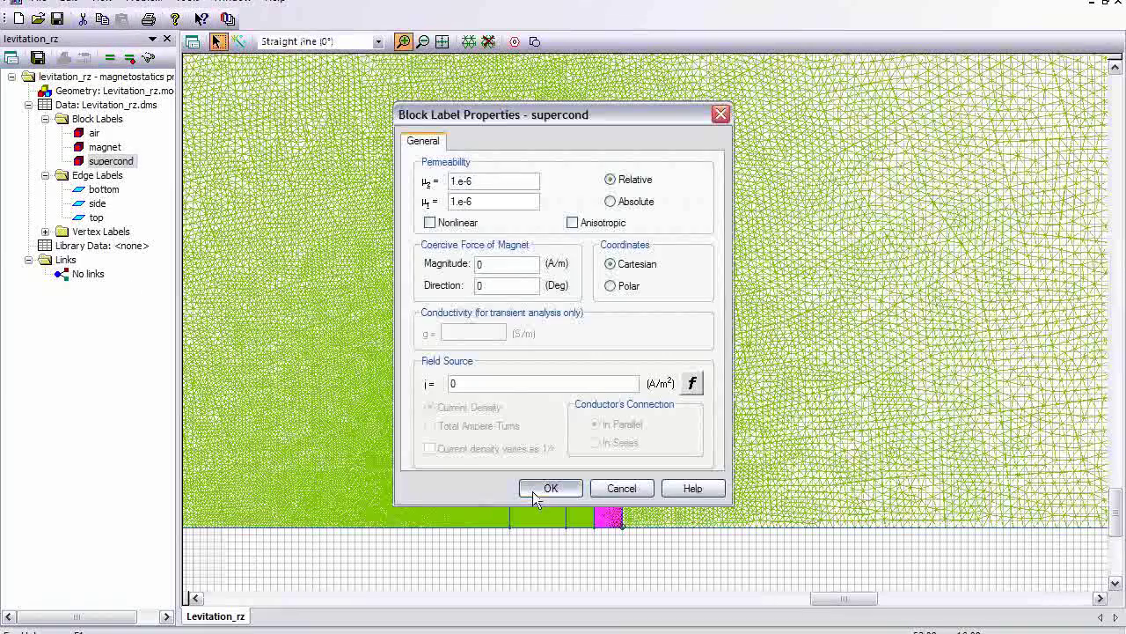
click(533, 491)
Step: Review the magnet block: relative permeability 1, coercive force 28000 A/m at 0°
click(99, 151)
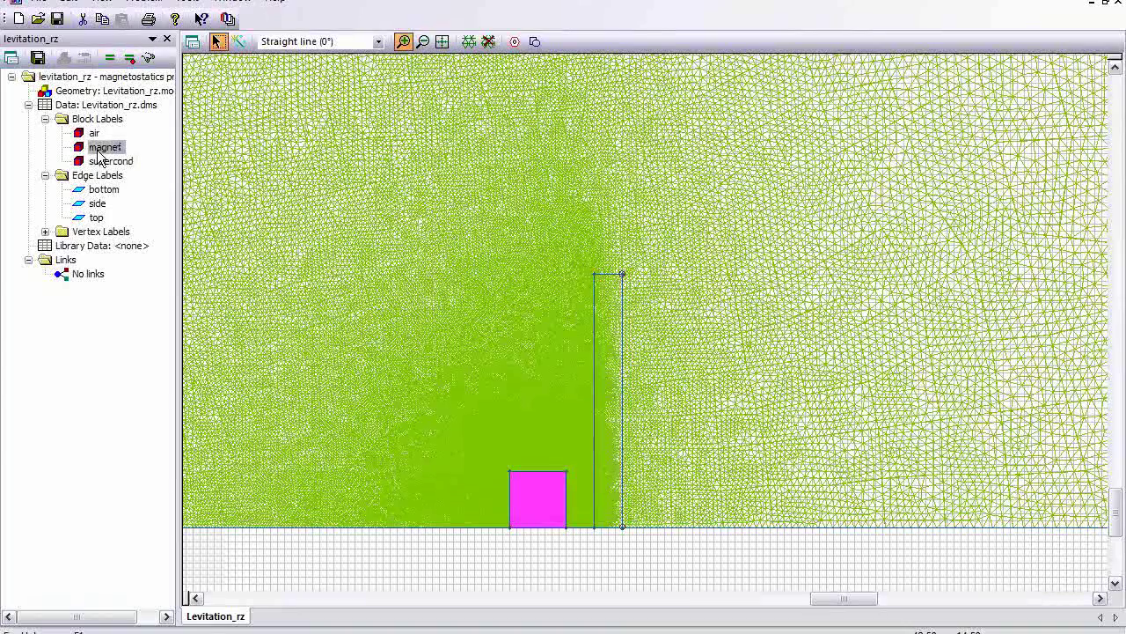
double_click(101, 150)
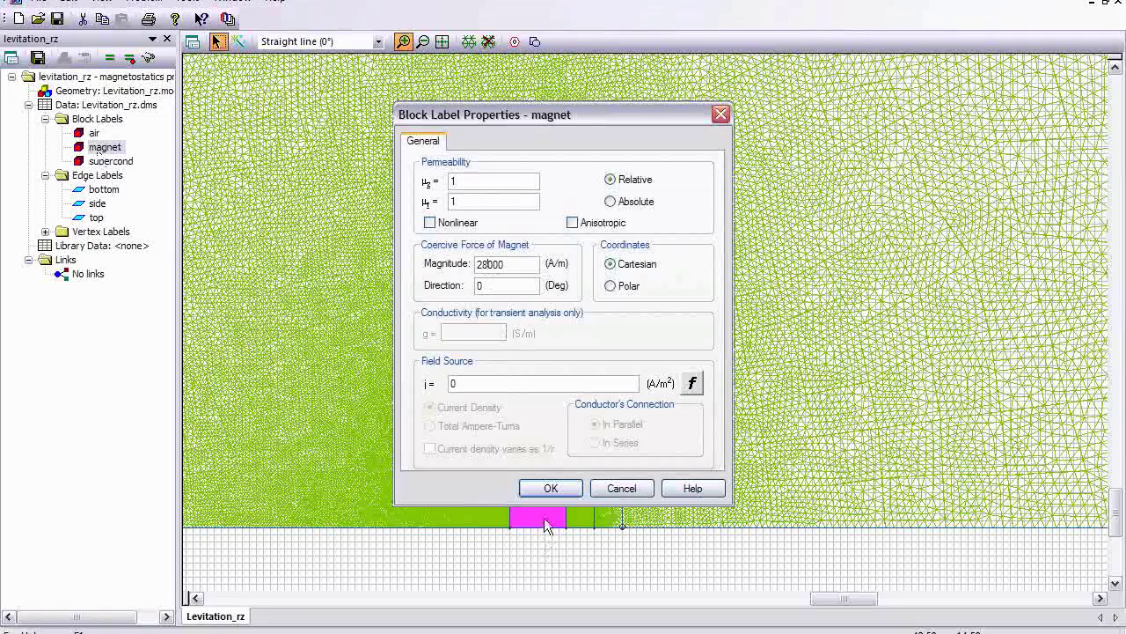
click(550, 489)
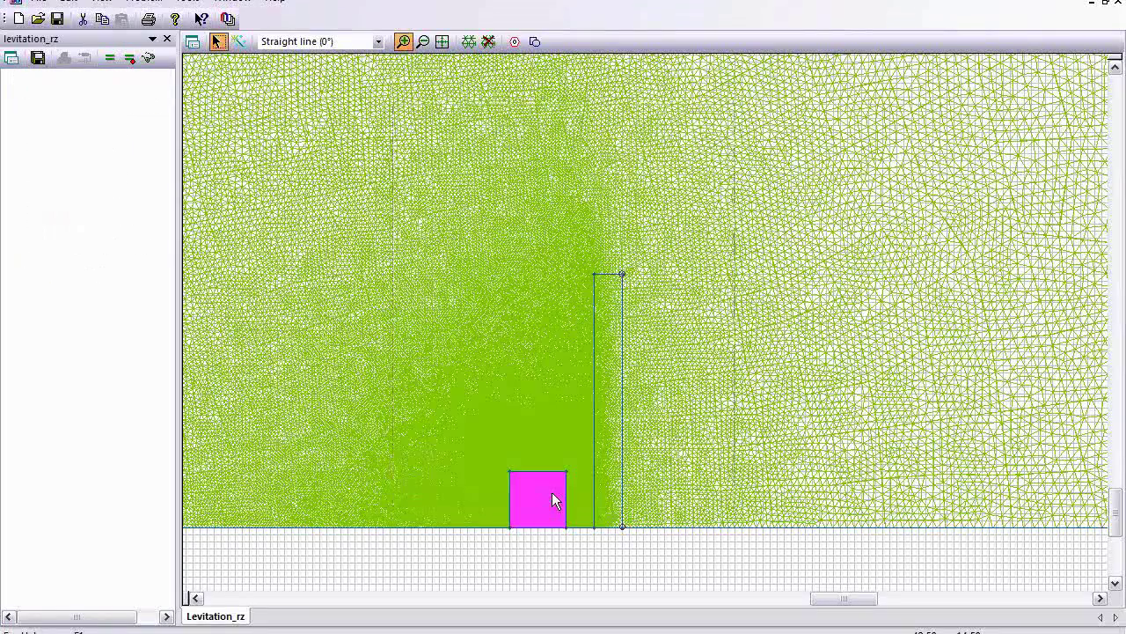
click(90, 134)
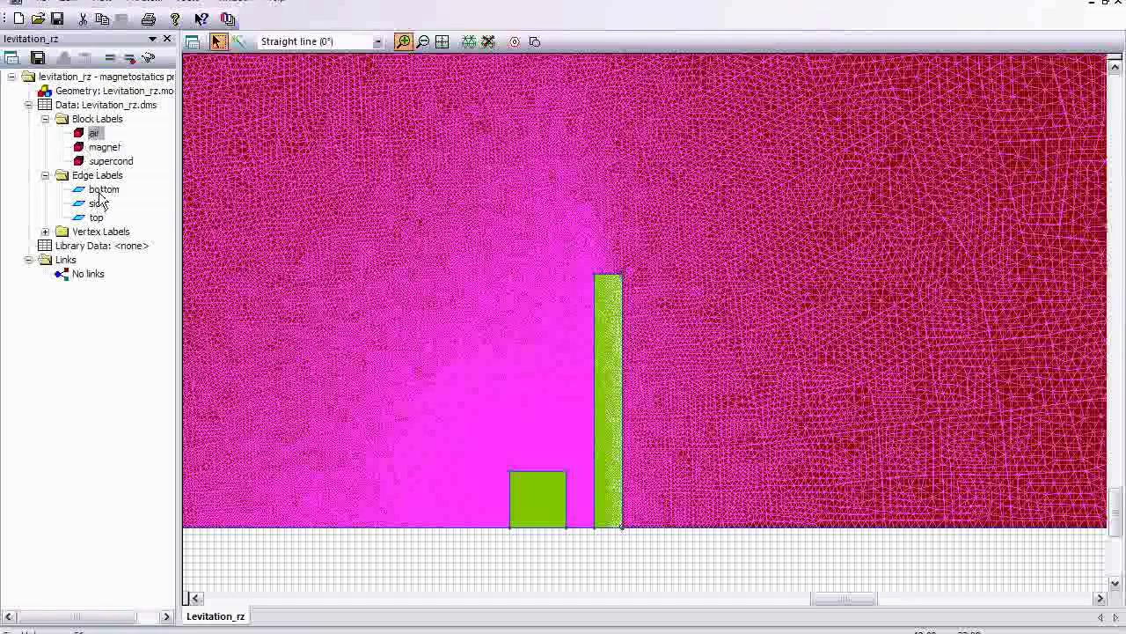
click(100, 192)
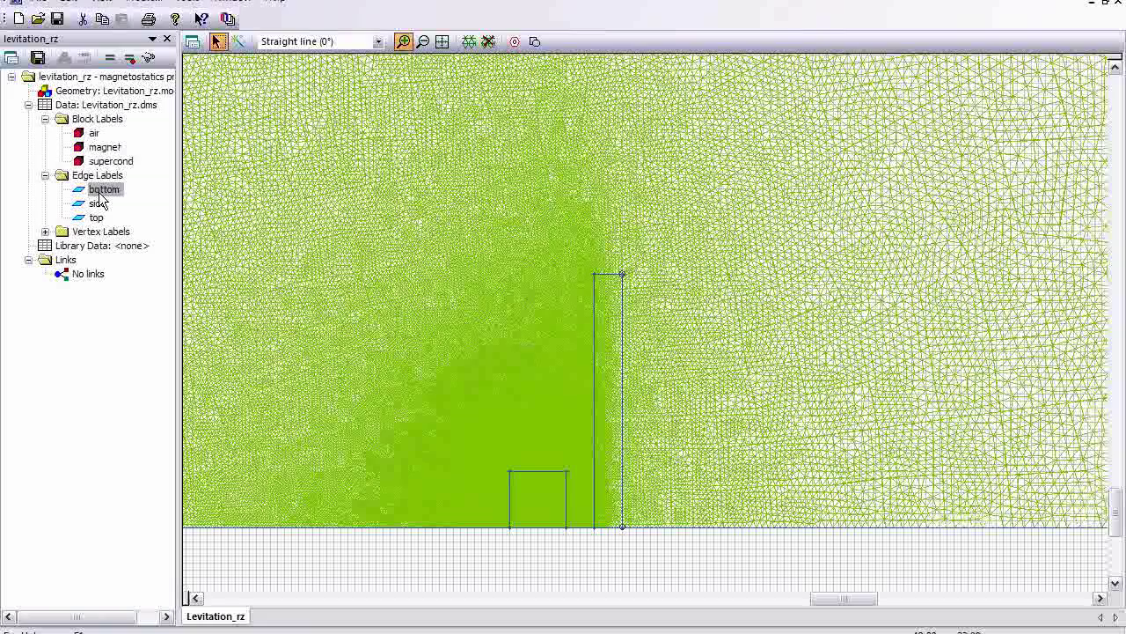
double_click(100, 192)
click(578, 440)
click(96, 204)
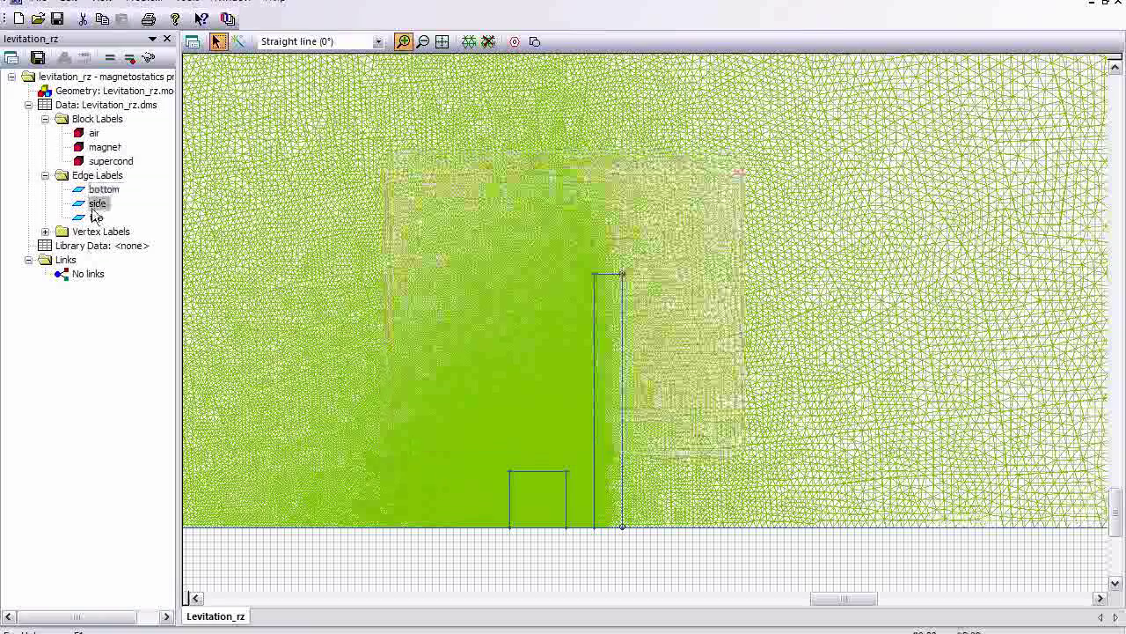
double_click(93, 207)
click(558, 440)
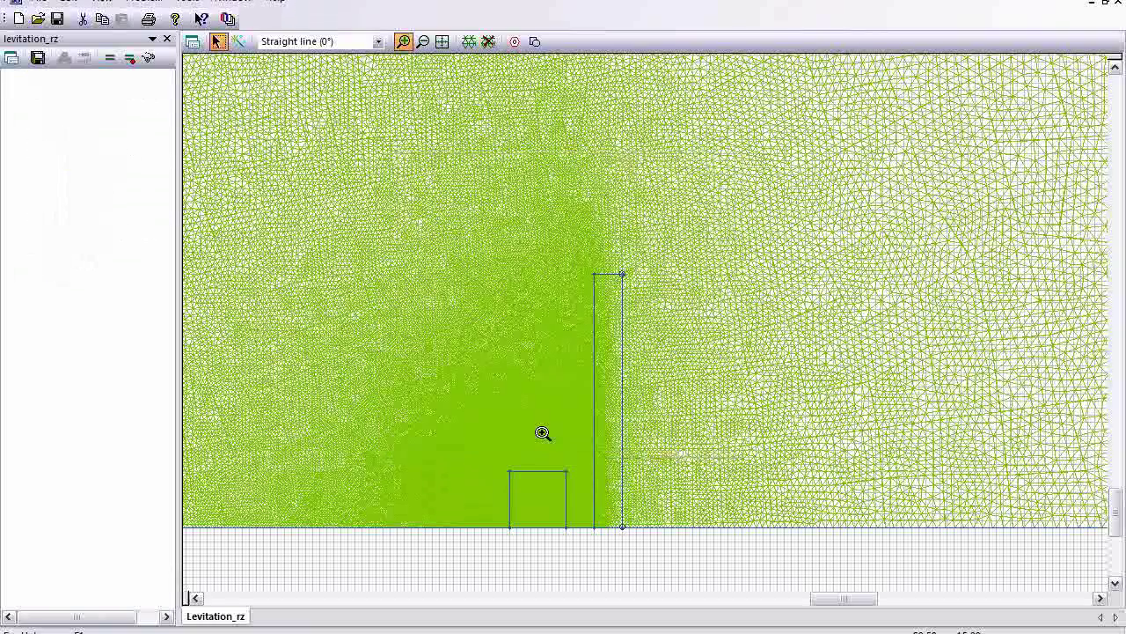
double_click(96, 218)
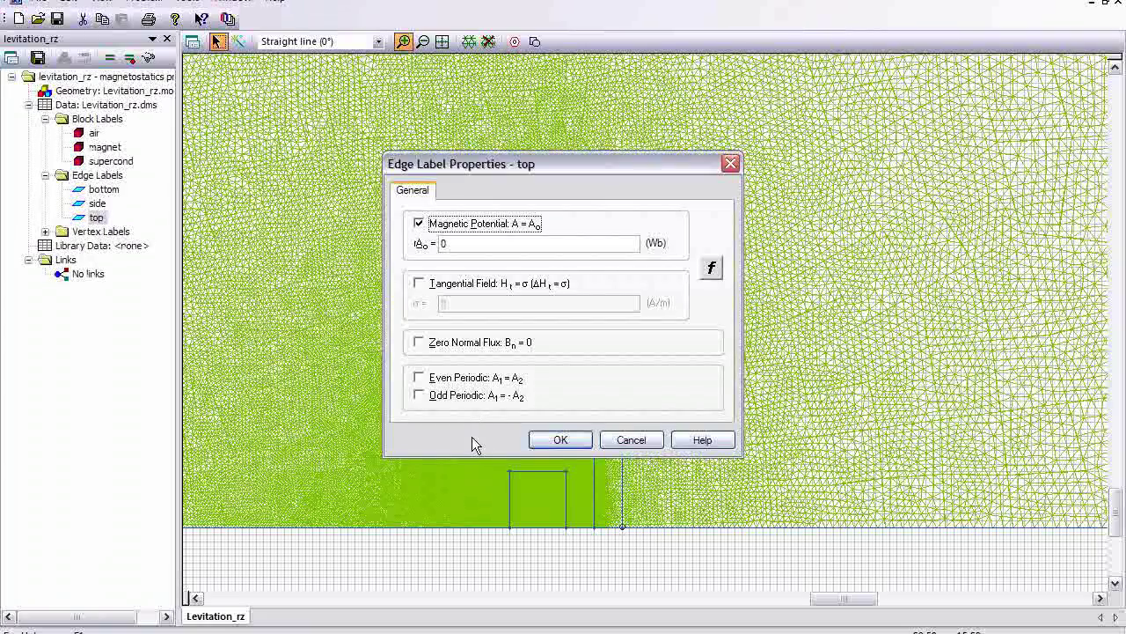
click(566, 448)
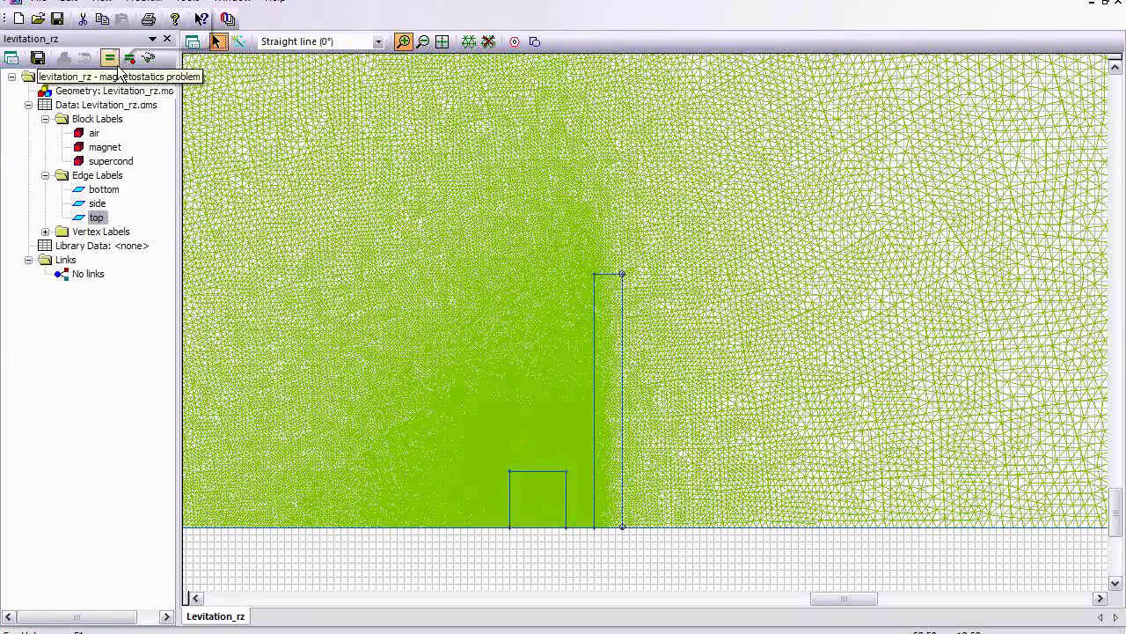
Step: Re-solve levitation_rz and view the flux lines circling the small magnet
click(114, 63)
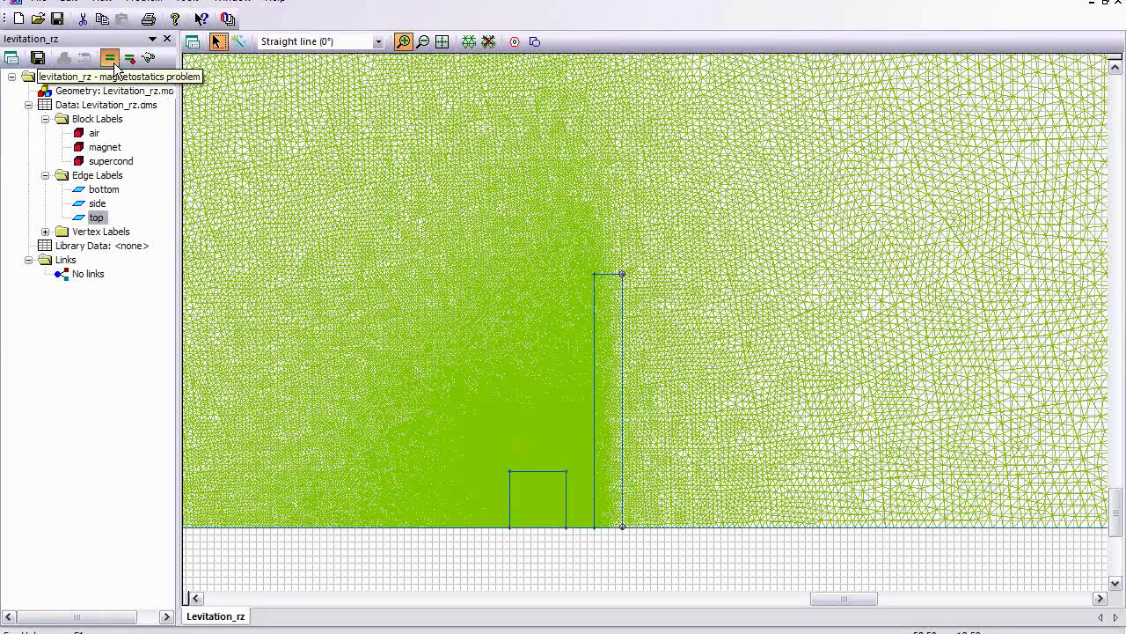
click(529, 342)
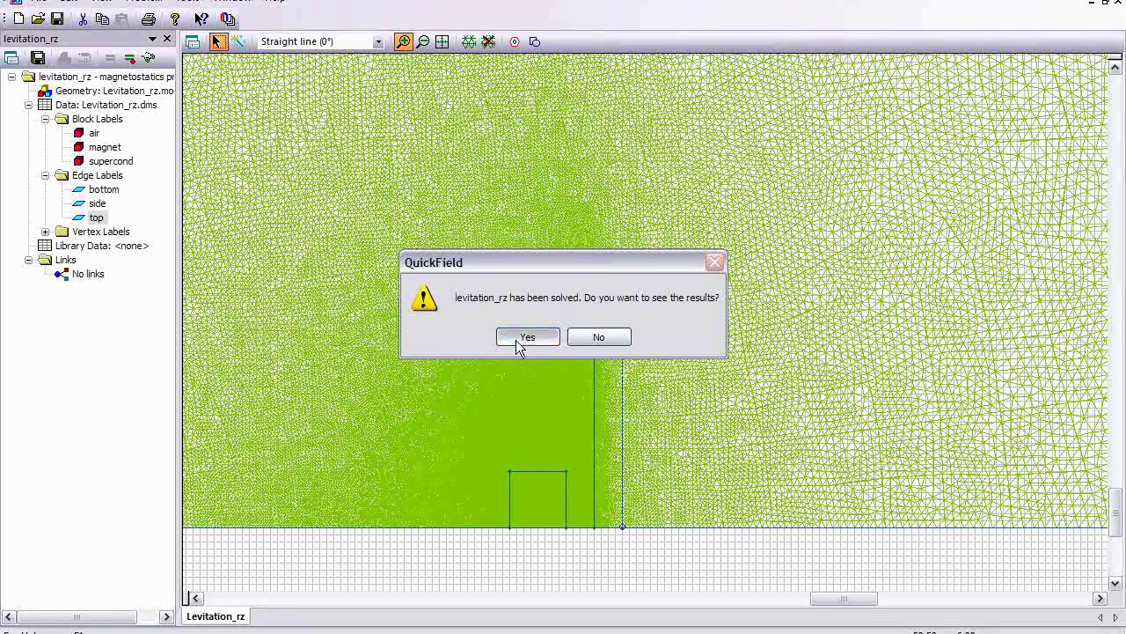
click(524, 339)
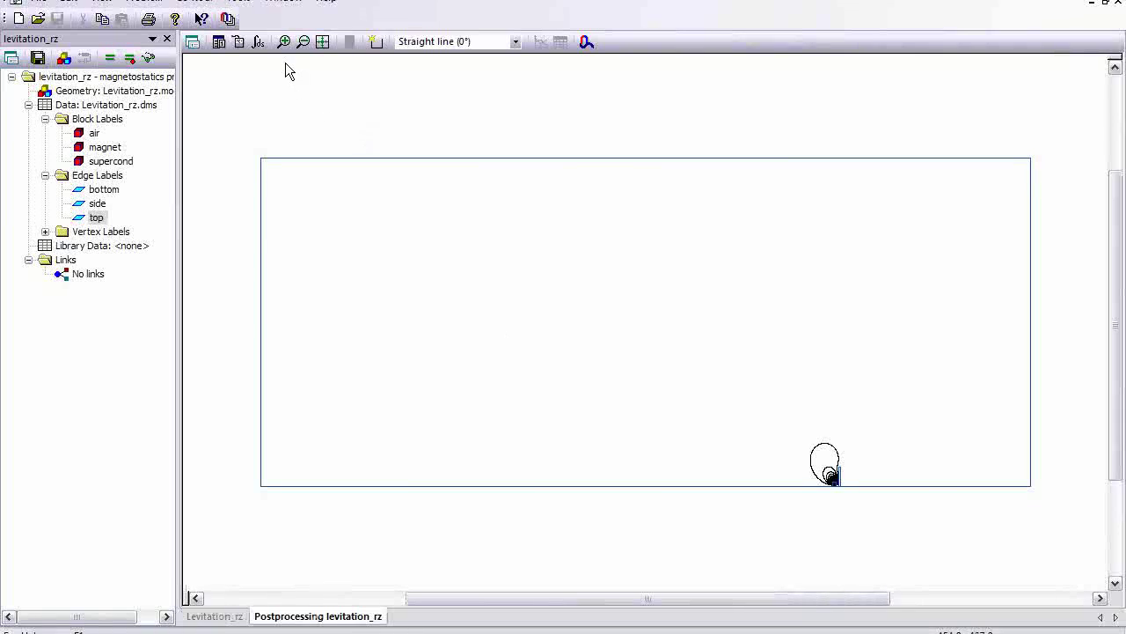
Step: Zoom in three times on the magnet and scroll up so the tall bar fills the view
click(283, 41)
click(829, 475)
click(651, 305)
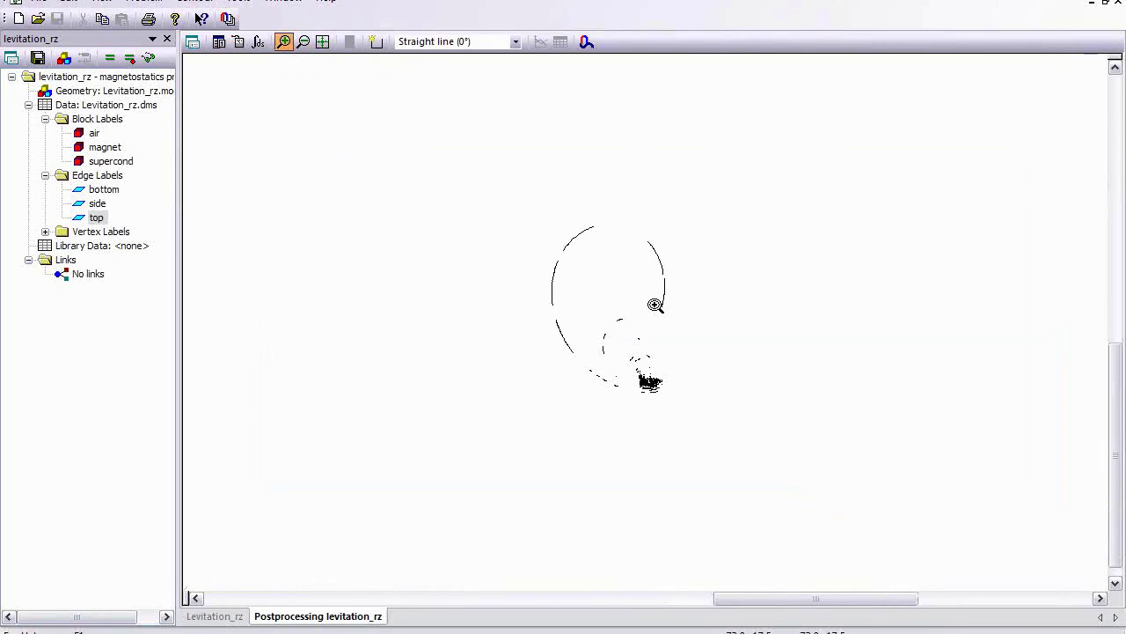
click(658, 363)
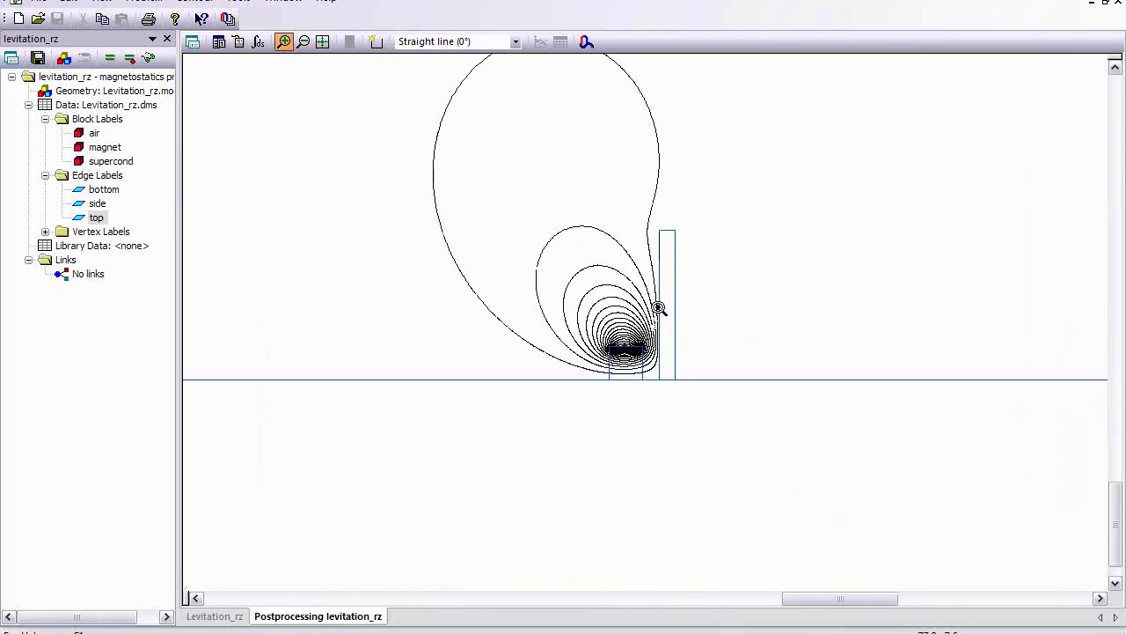
click(1115, 67)
click(1115, 68)
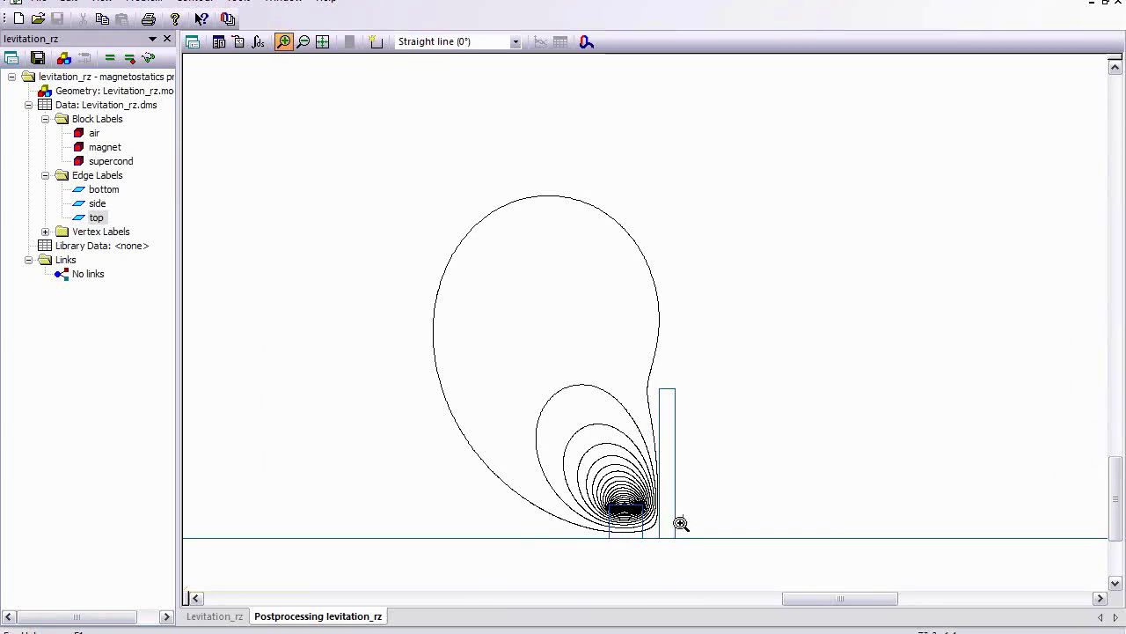
Step: Draw an integration contour around the edges of the tall superconducting block
click(375, 41)
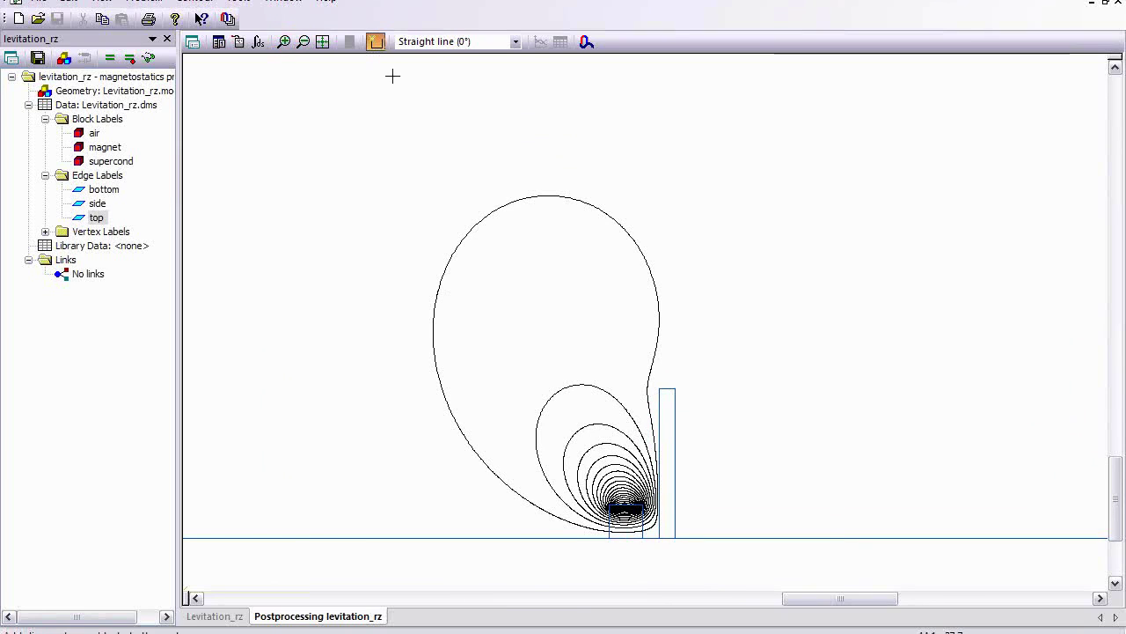
click(675, 435)
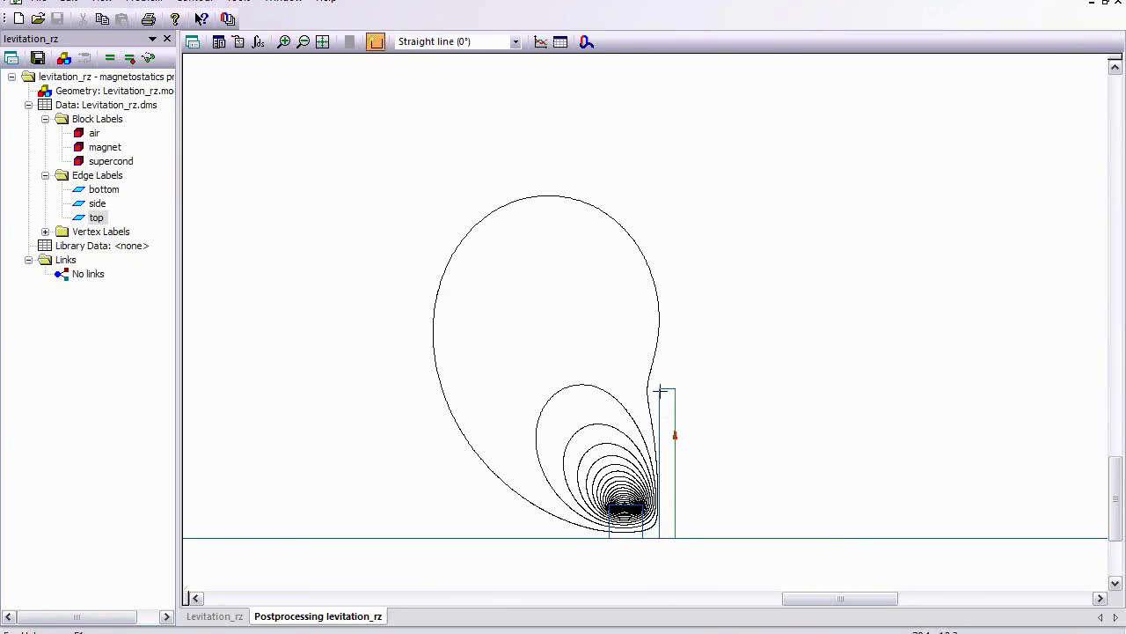
click(664, 402)
click(658, 424)
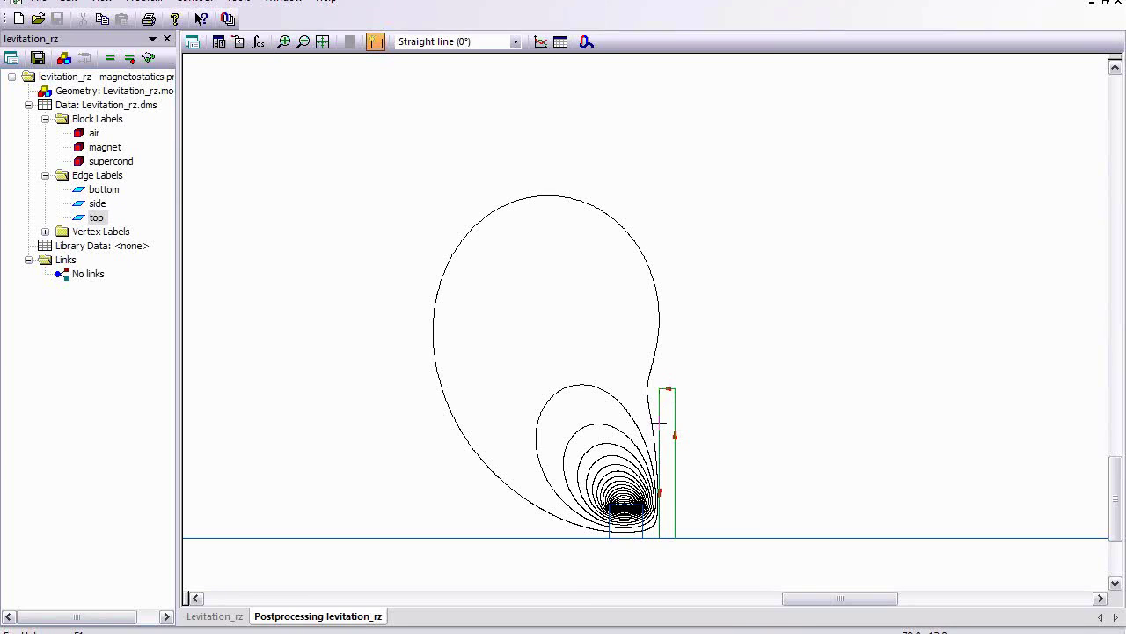
click(672, 538)
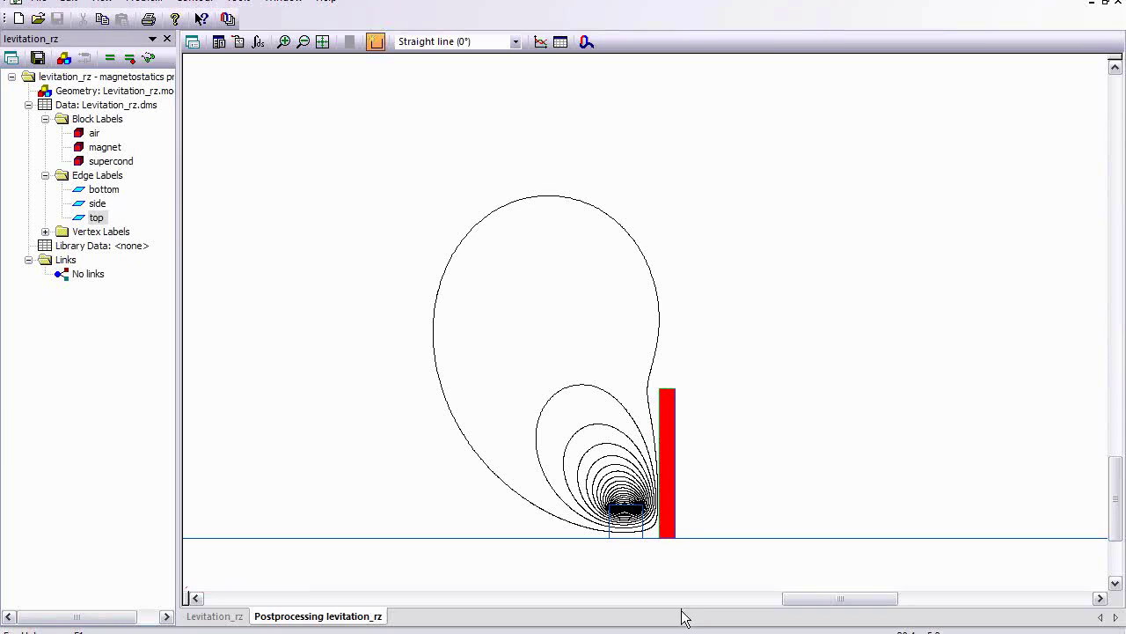
Step: Compute the contour's integral values, showing a 0.22806 N mechanical force along z
right_click(672, 473)
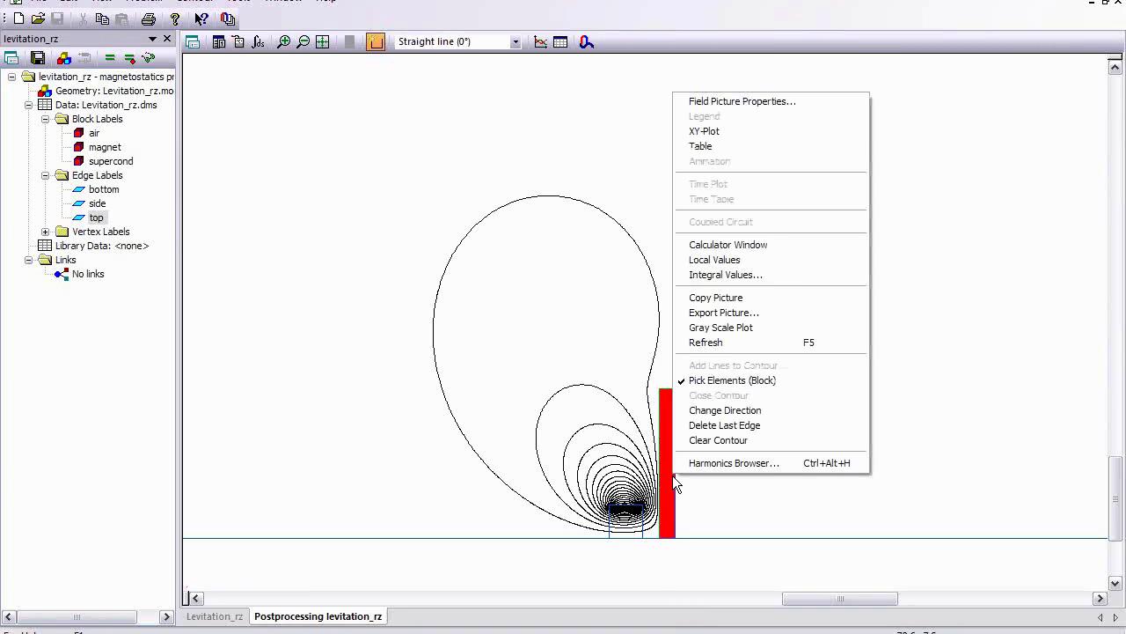
click(725, 275)
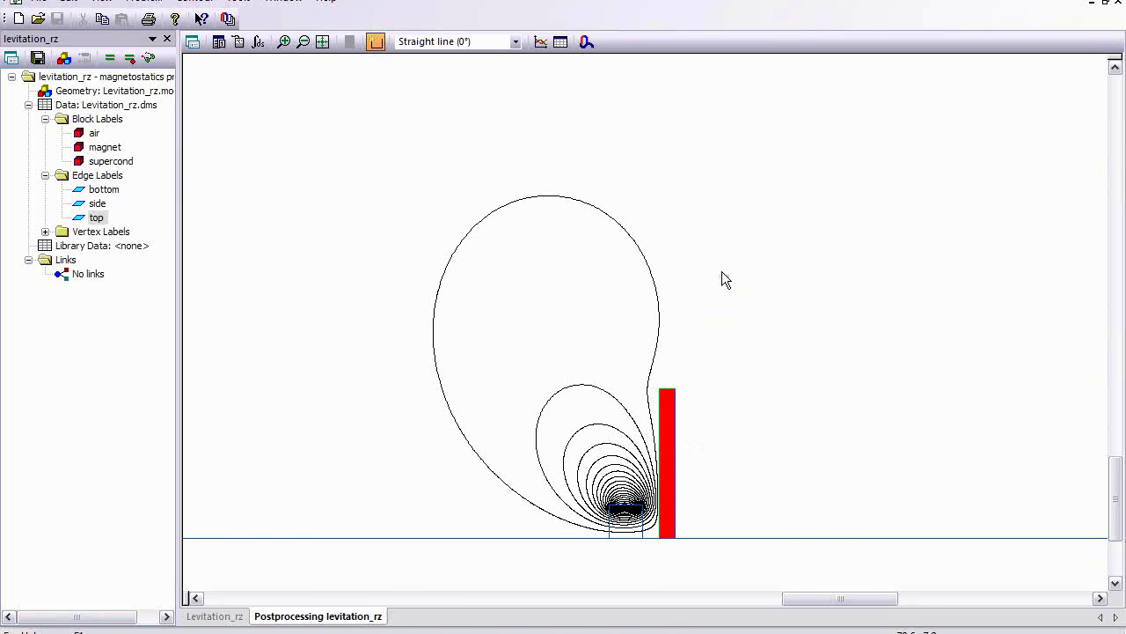
double_click(283, 254)
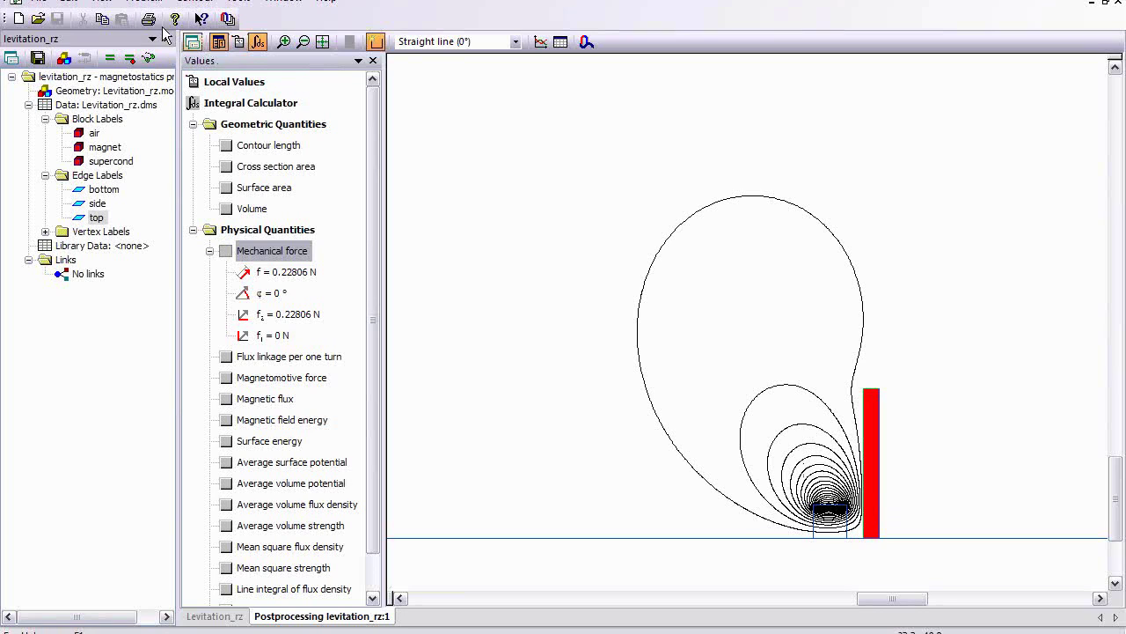
click(195, 2)
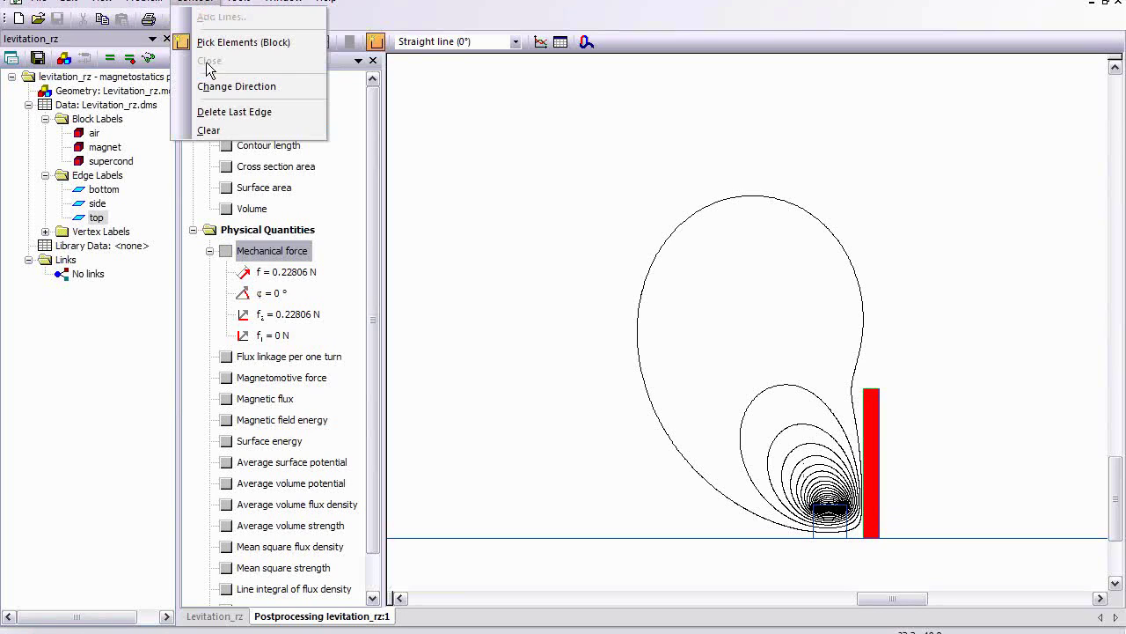
Step: Replace the contour with the magnet block and show its force: 0.22957 N at 180°
click(246, 133)
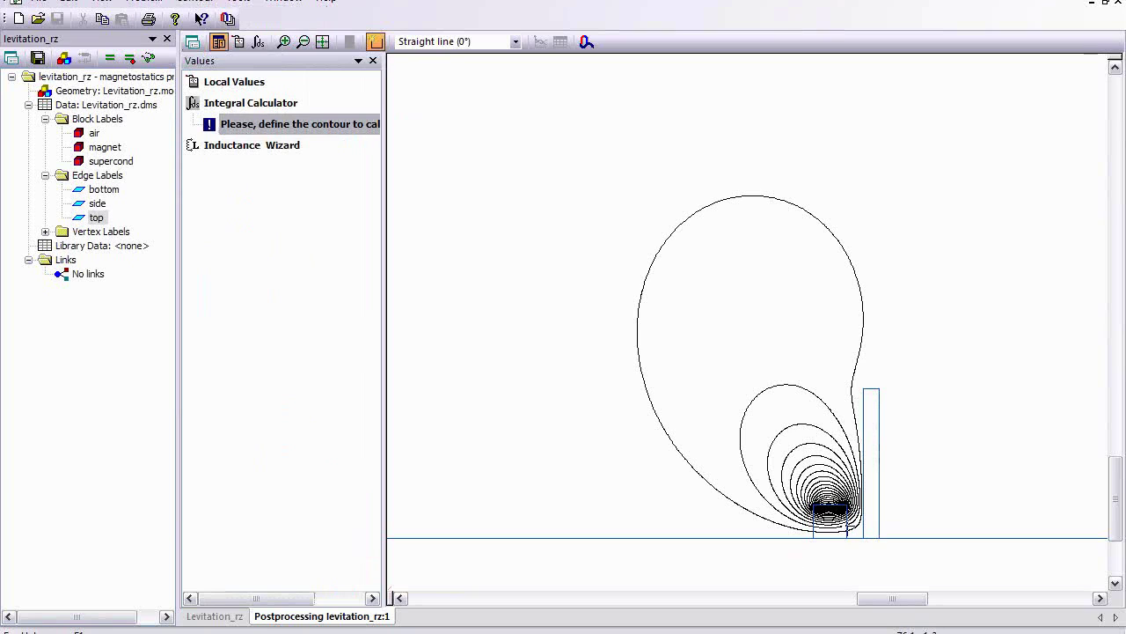
click(826, 509)
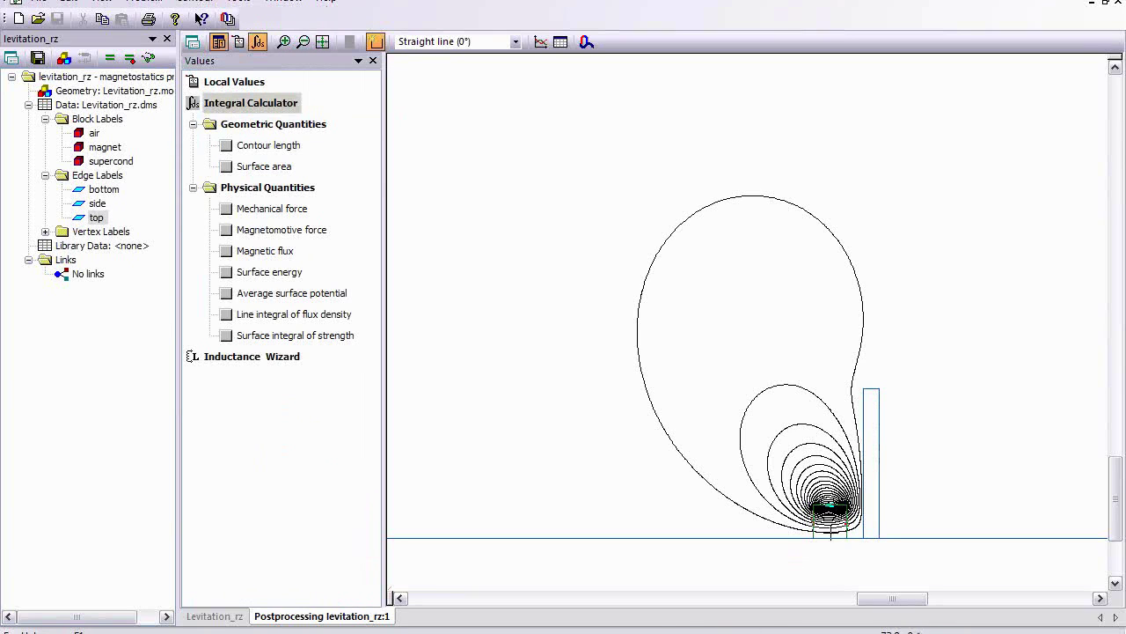
click(832, 528)
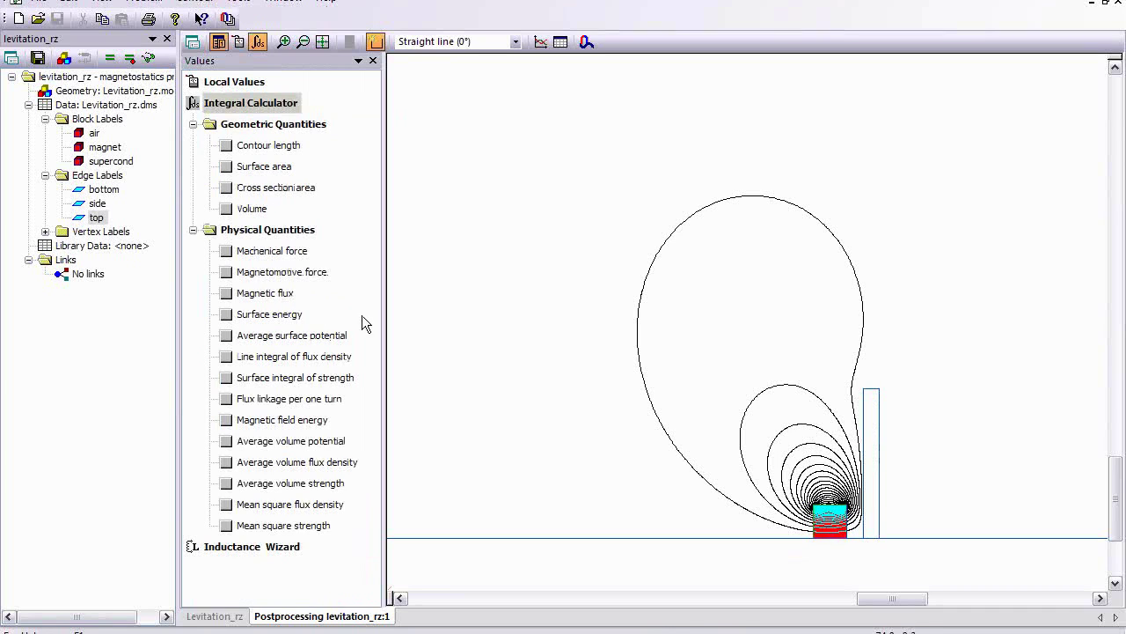
click(269, 251)
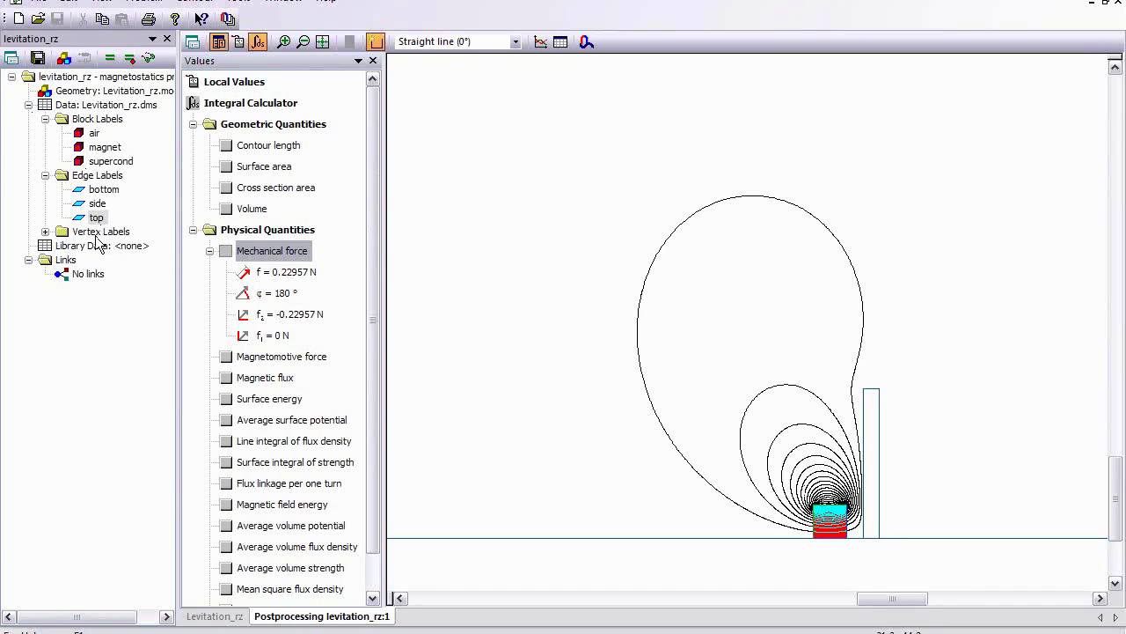
Step: Open the geometry and pull the left and top air boundaries in toward the magnet
double_click(120, 93)
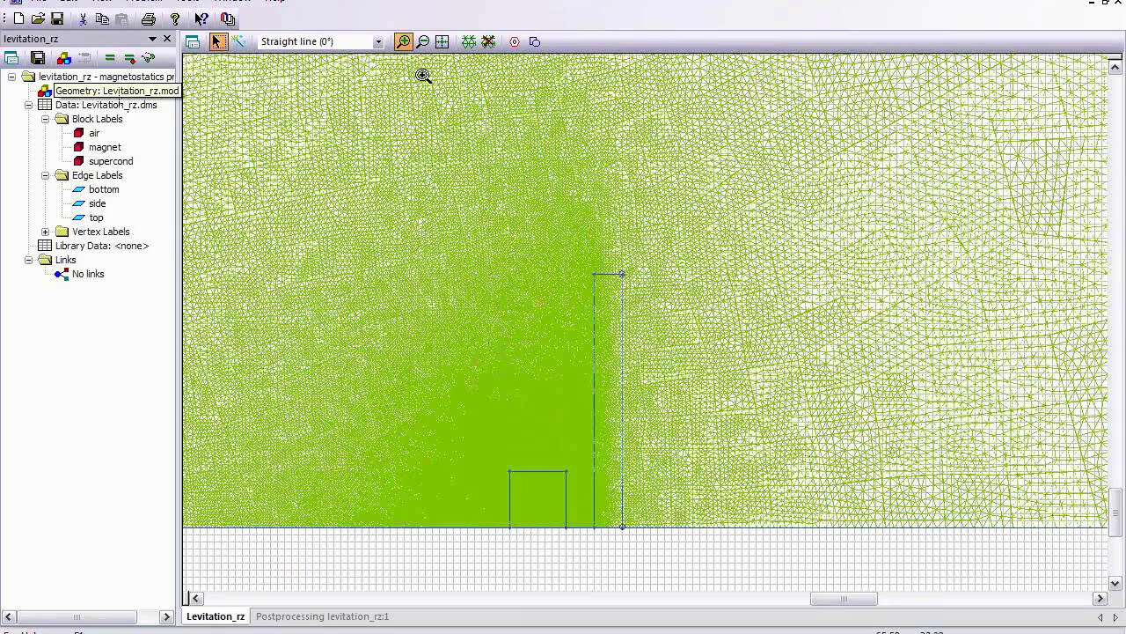
click(444, 44)
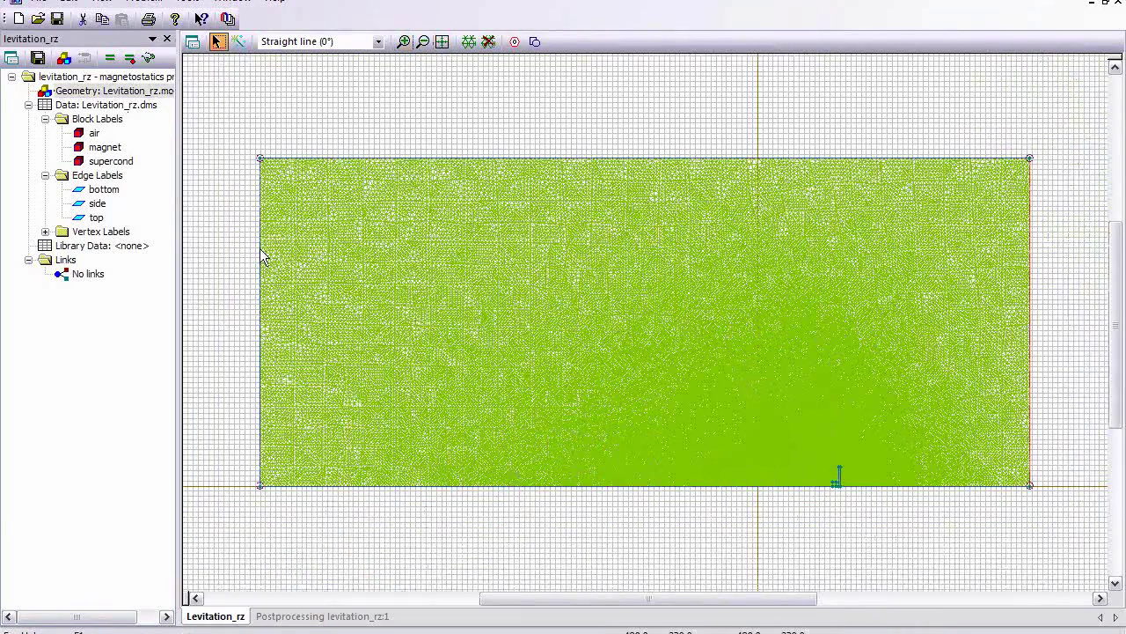
click(260, 249)
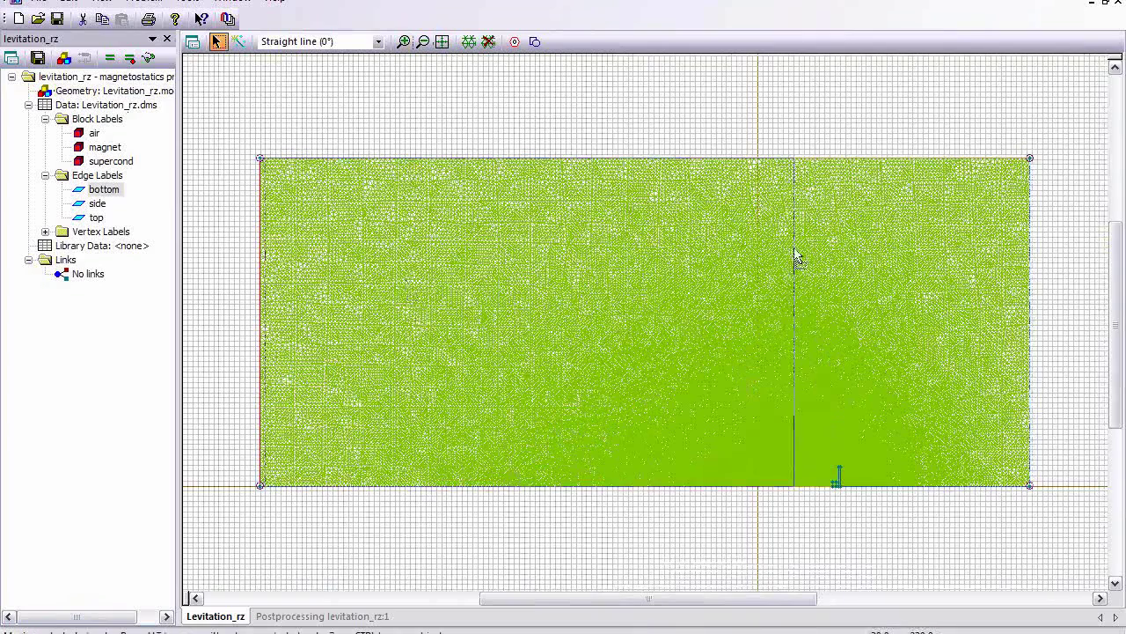
drag(794, 247, 794, 247)
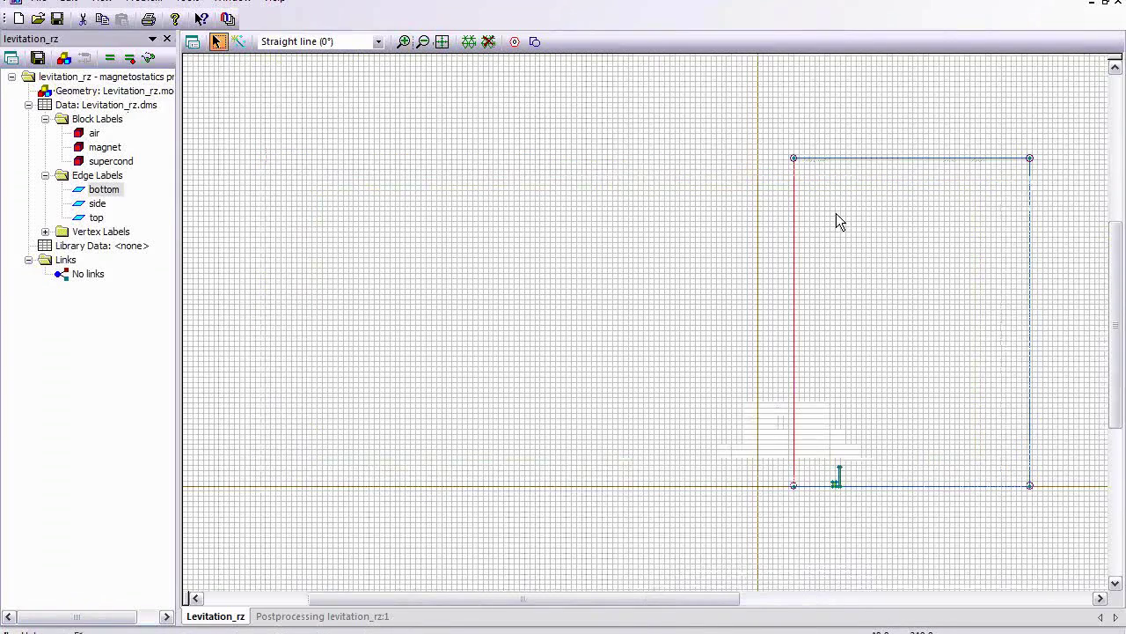
click(858, 161)
click(858, 161)
drag(860, 164, 860, 387)
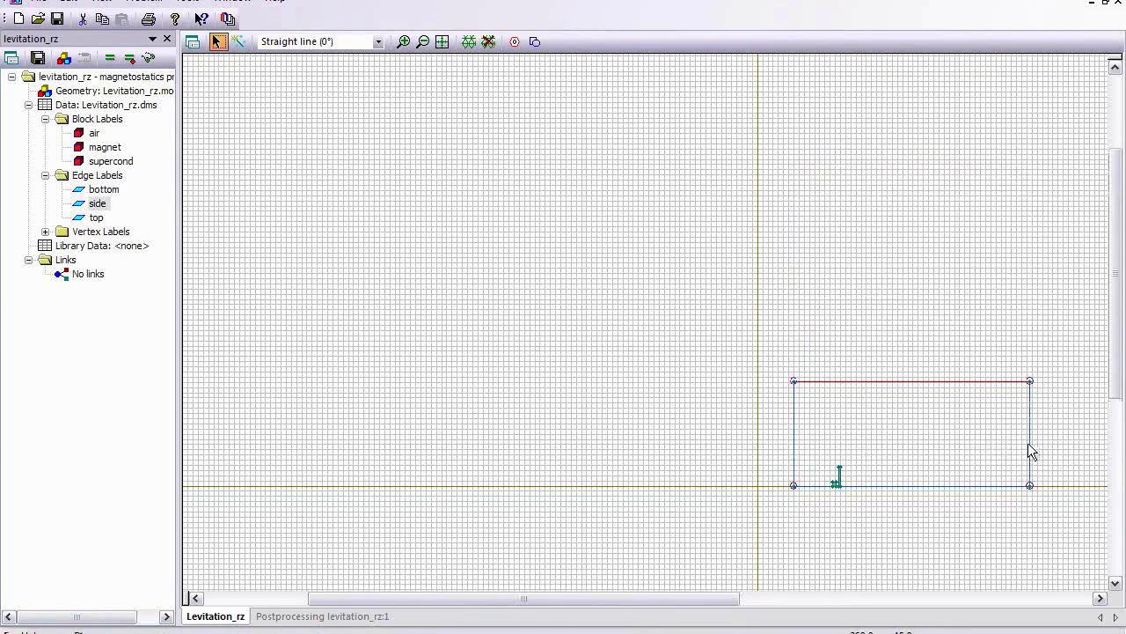
Step: Move the right boundary closer to the magnet and build a new mesh for the smaller region
click(1032, 453)
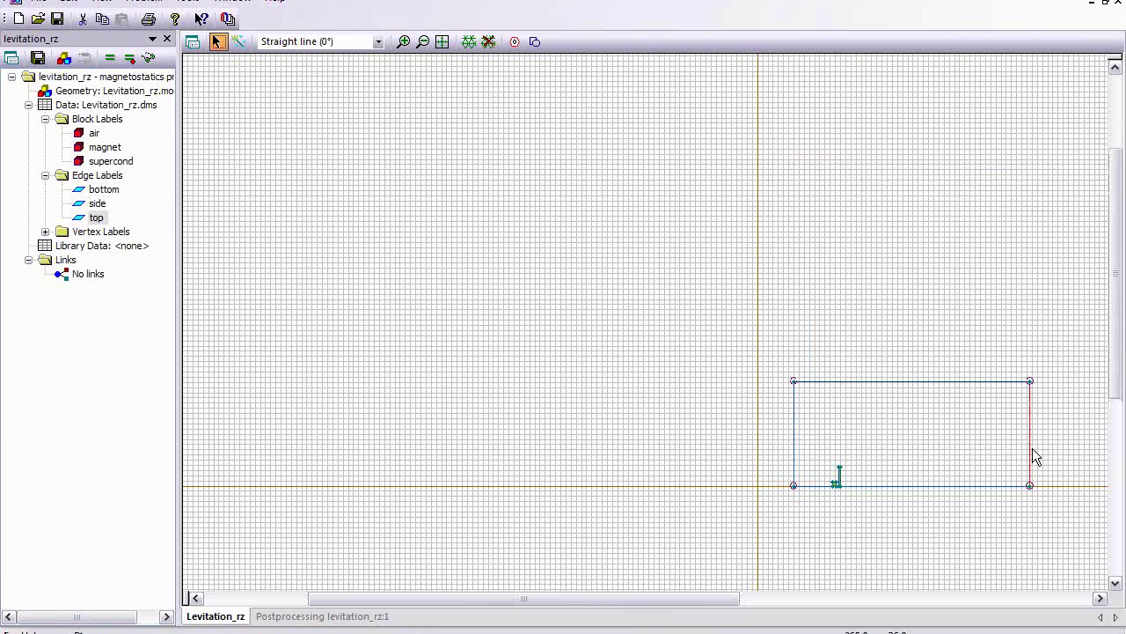
drag(1033, 456, 876, 455)
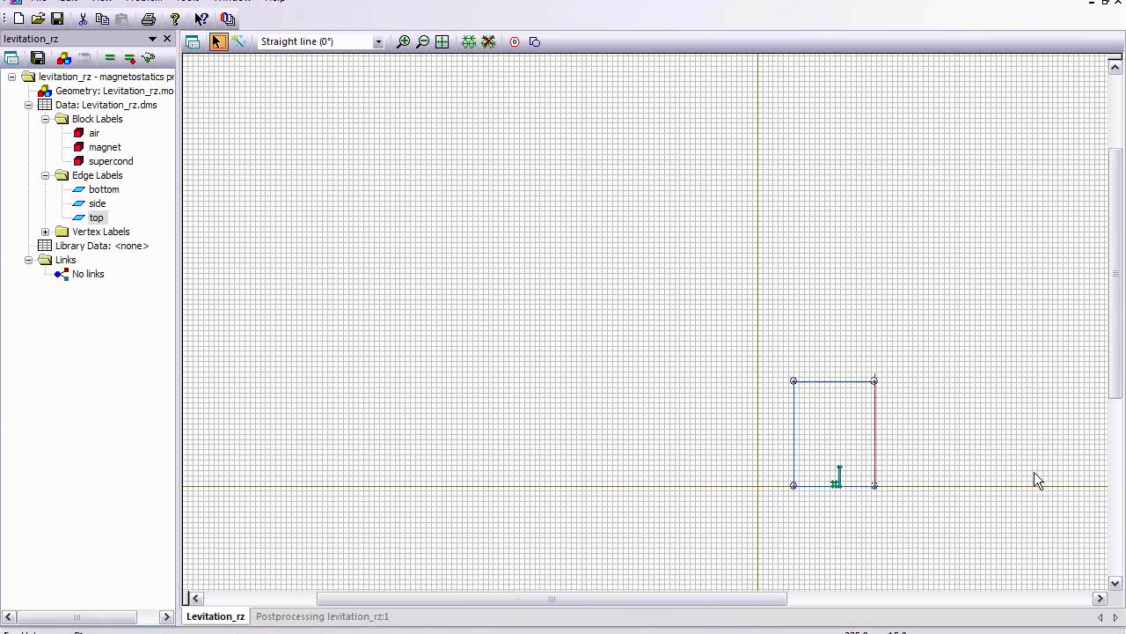
click(469, 41)
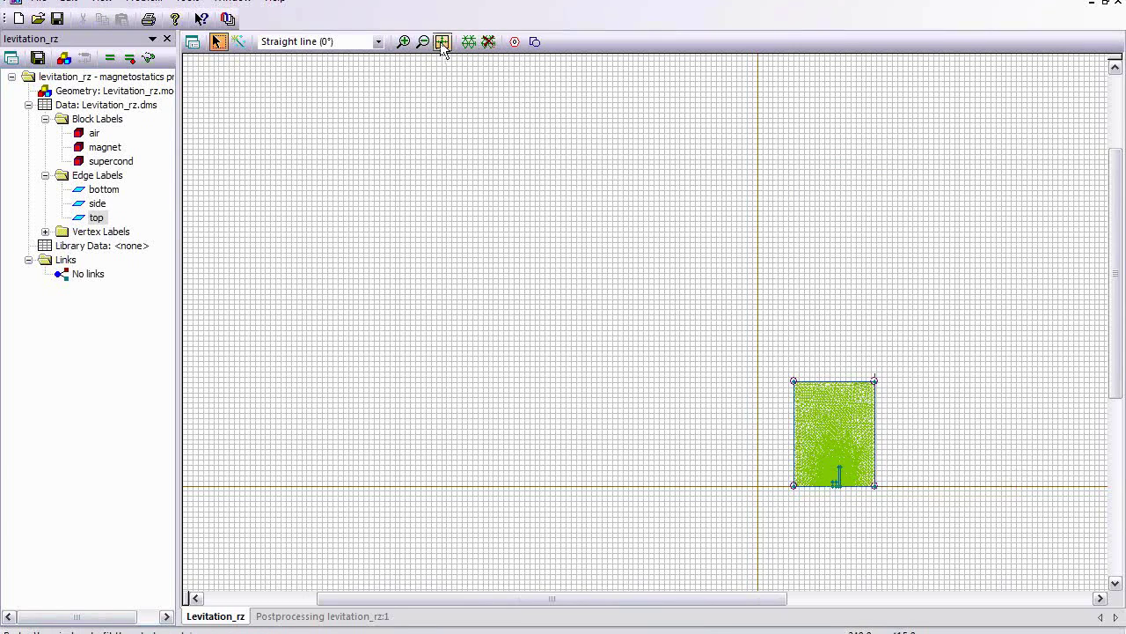
click(442, 41)
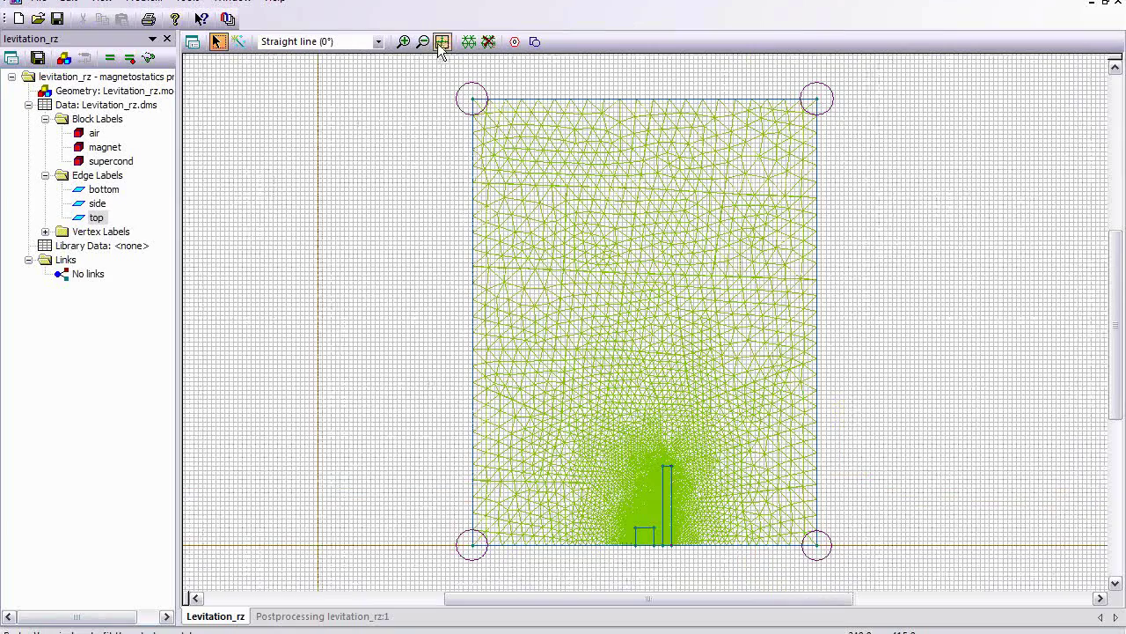
Step: Save and solve the levitation model, then view the field results zoomed around the magnet
click(110, 60)
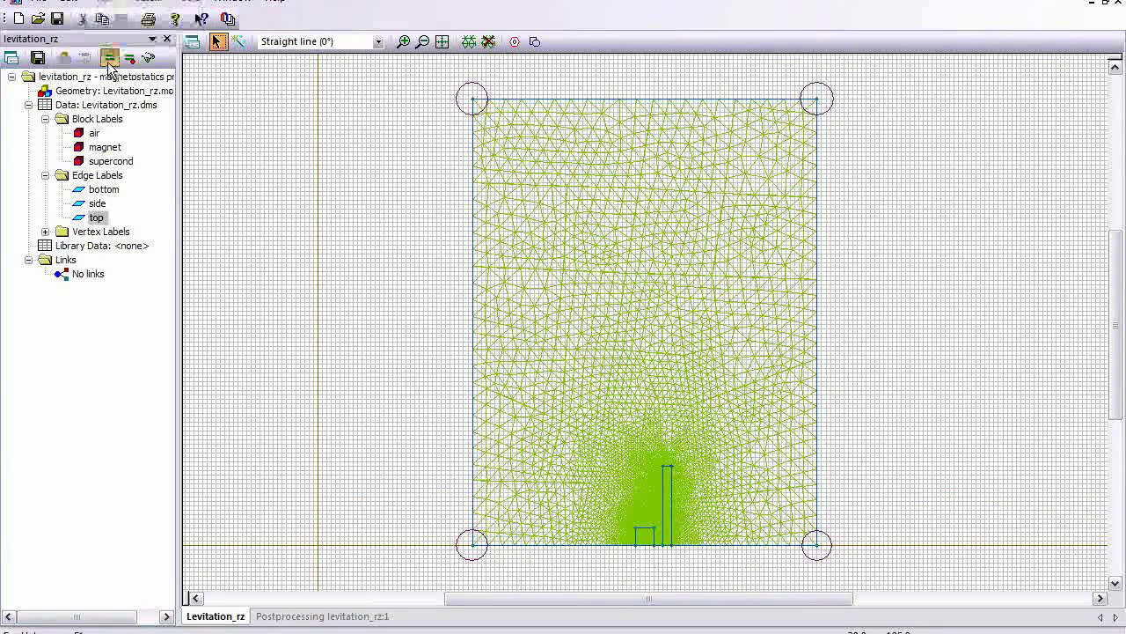
click(495, 344)
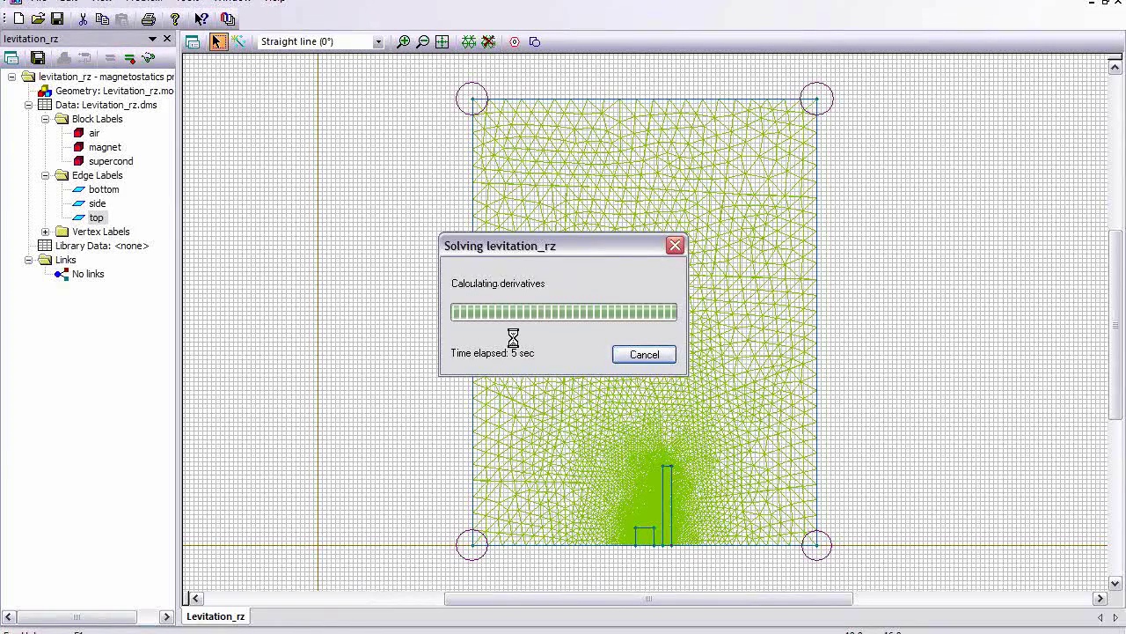
click(525, 338)
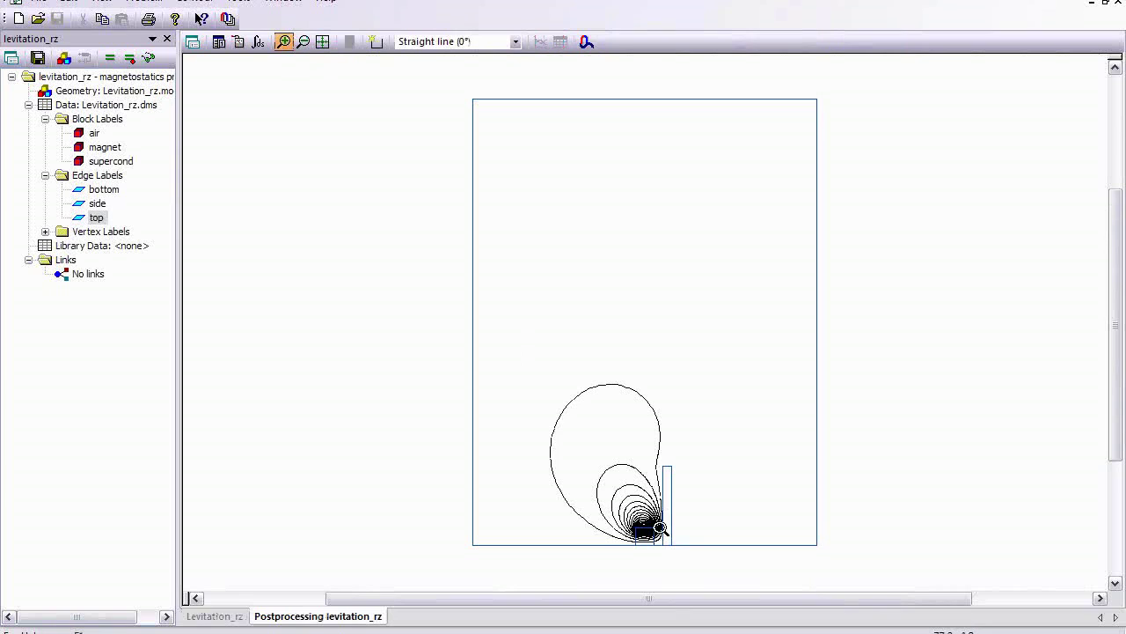
click(659, 527)
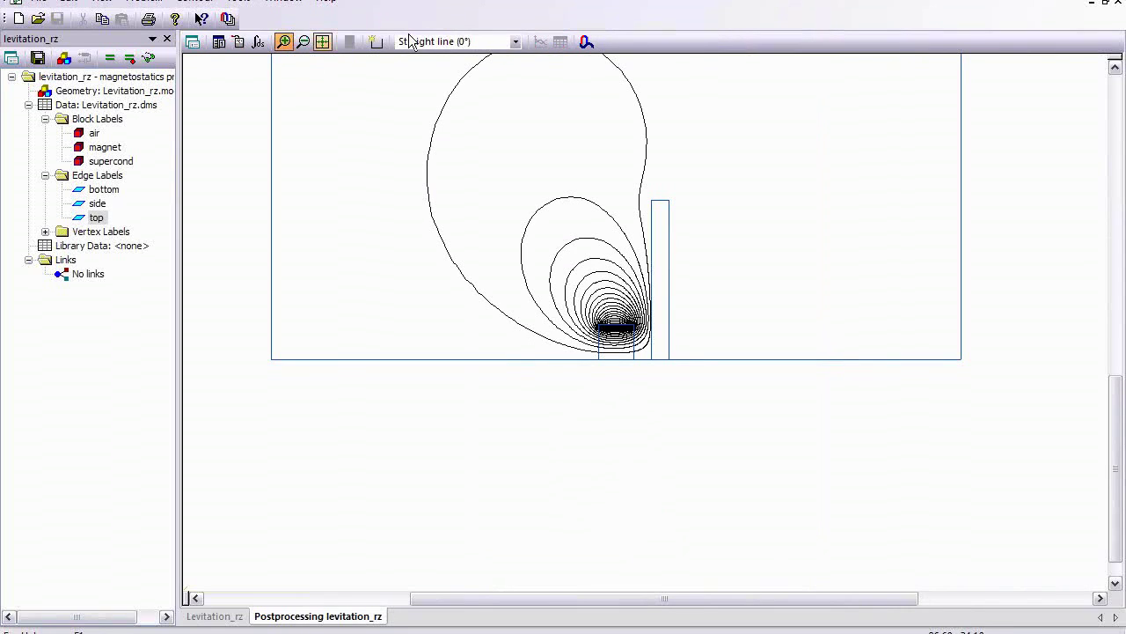
Step: Contour the superconducting block and compute its mechanical force: 0.22767 N along z
click(375, 41)
click(669, 243)
click(664, 202)
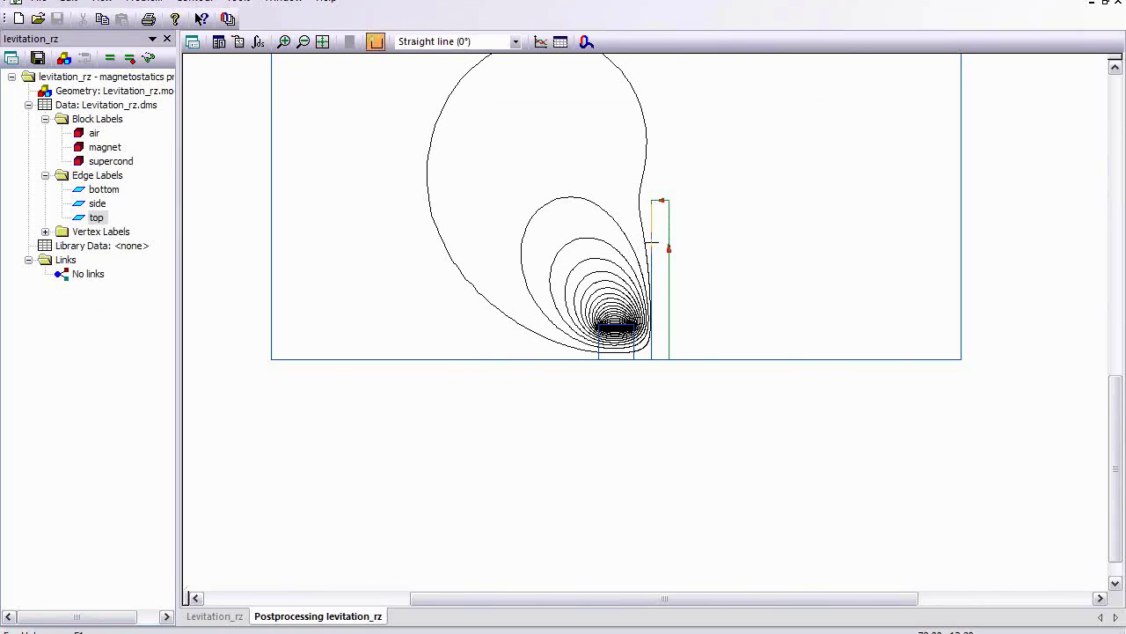
click(652, 246)
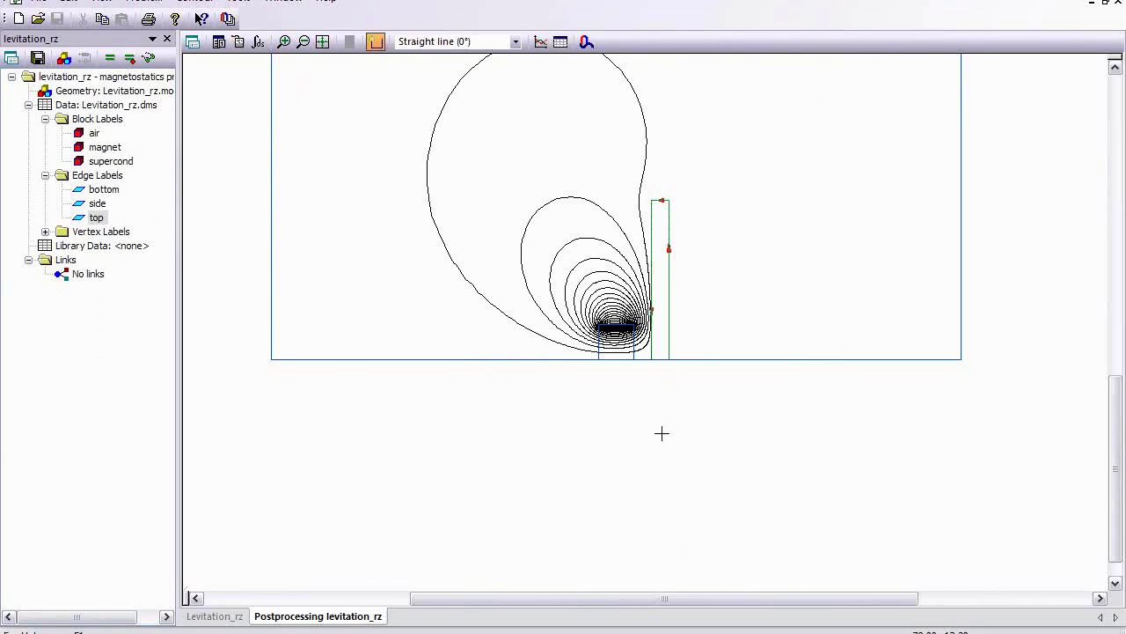
click(665, 359)
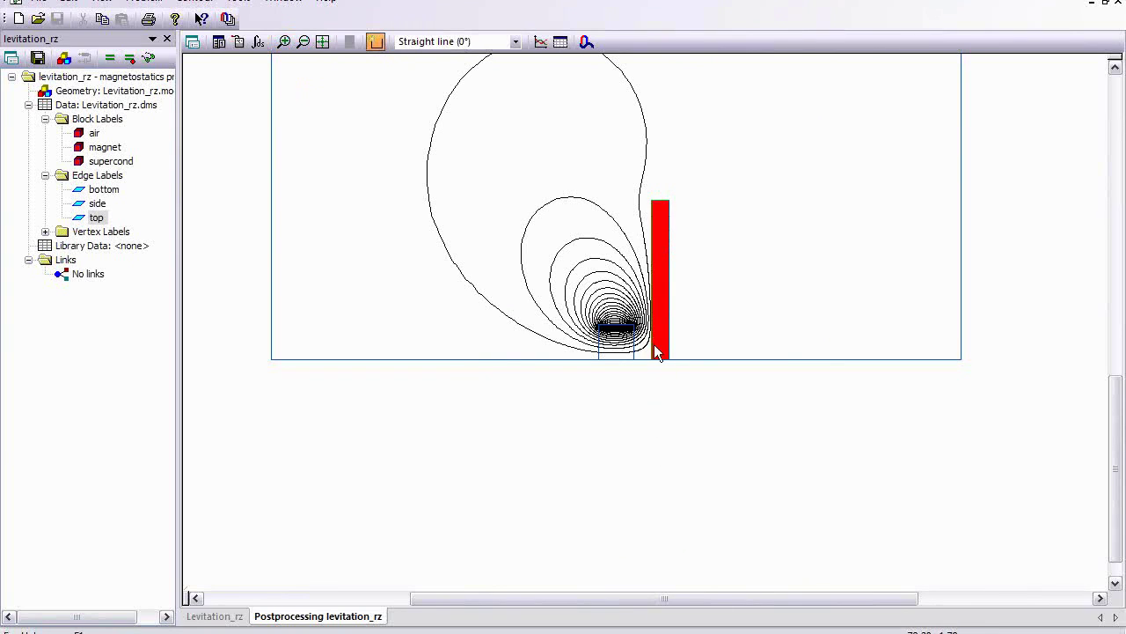
right_click(654, 346)
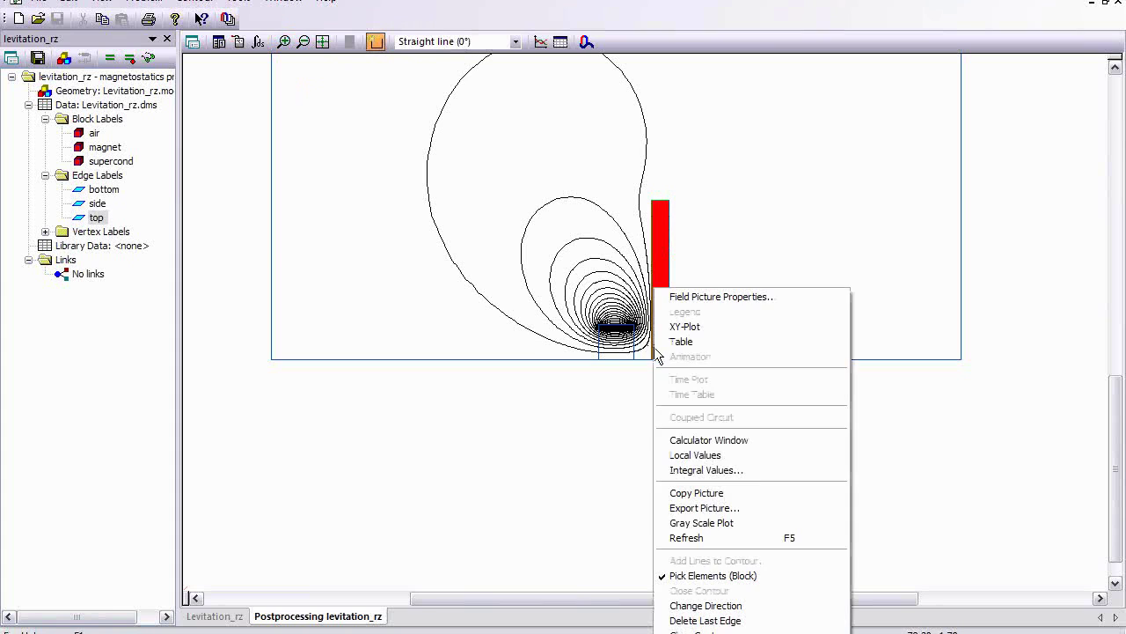
click(731, 475)
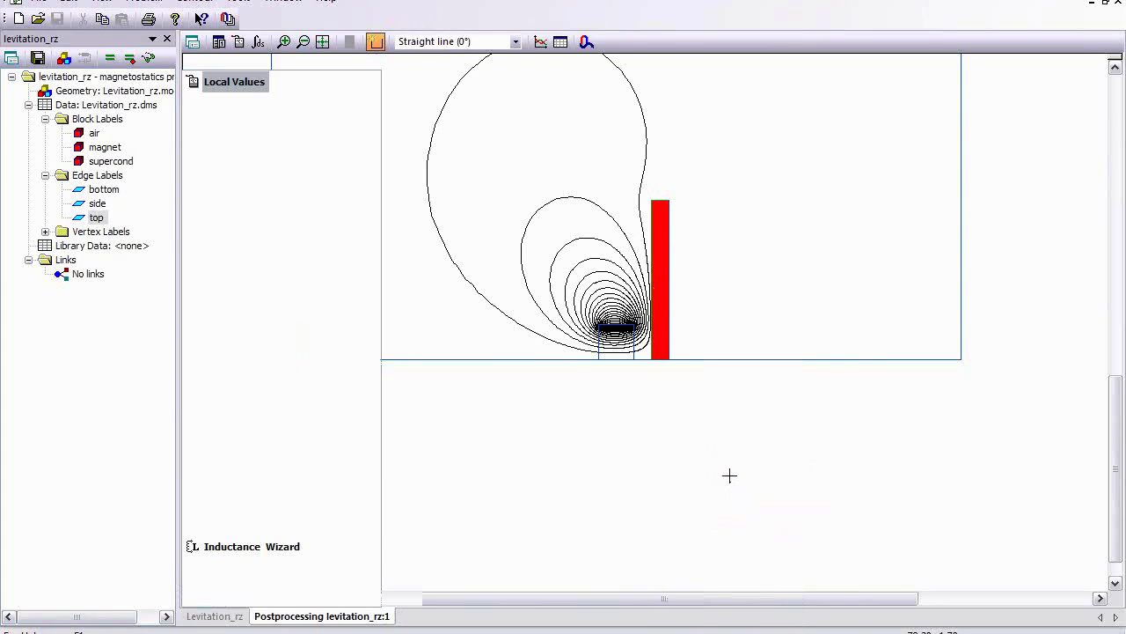
click(273, 251)
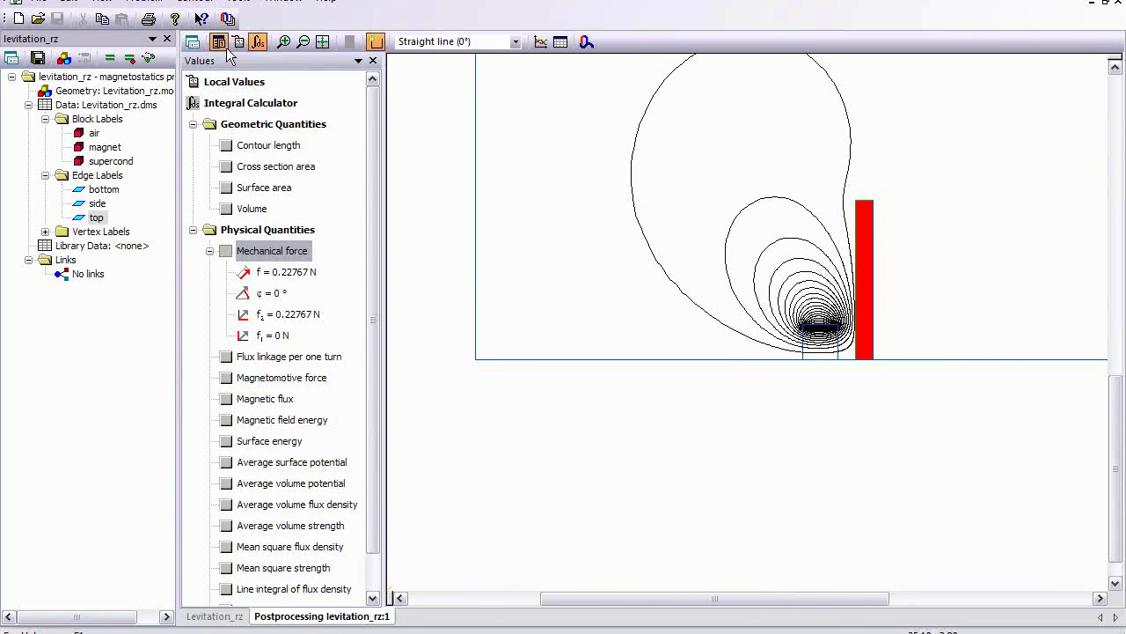
Step: Replace the contour with the magnet block and compute its force: 0.22838 N at 180°, fz = -0.22838 N
click(193, 2)
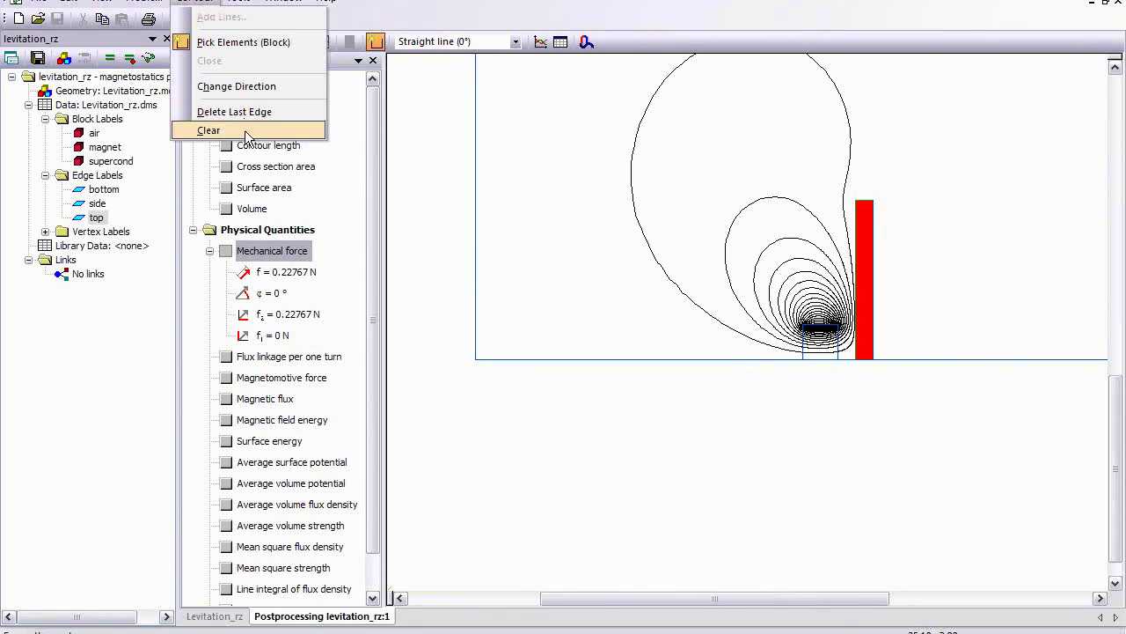
click(211, 130)
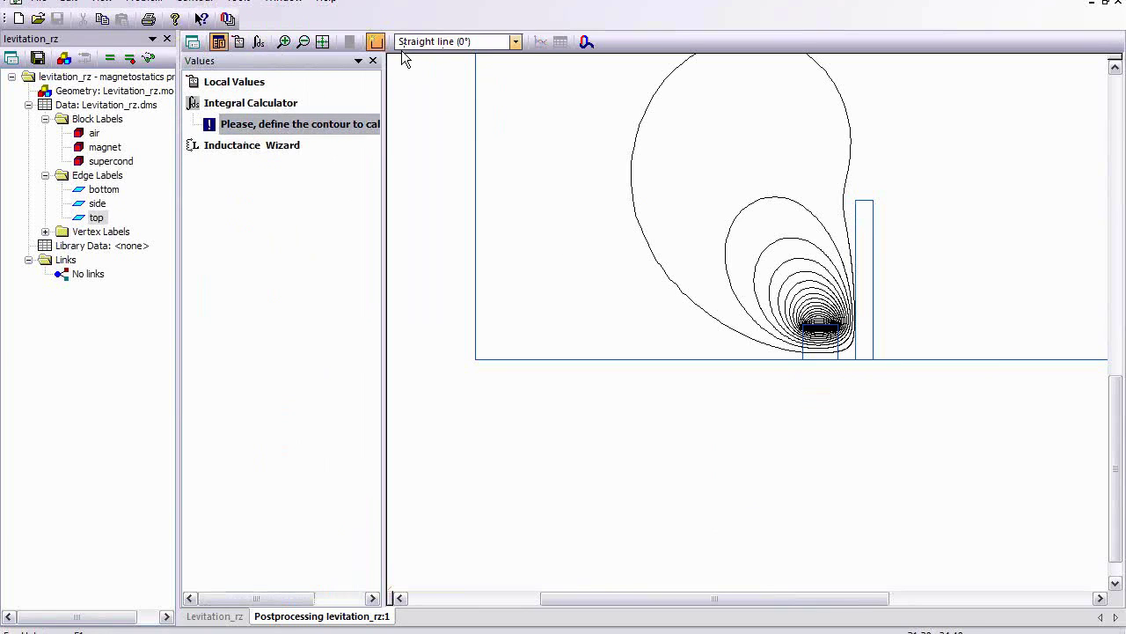
click(838, 336)
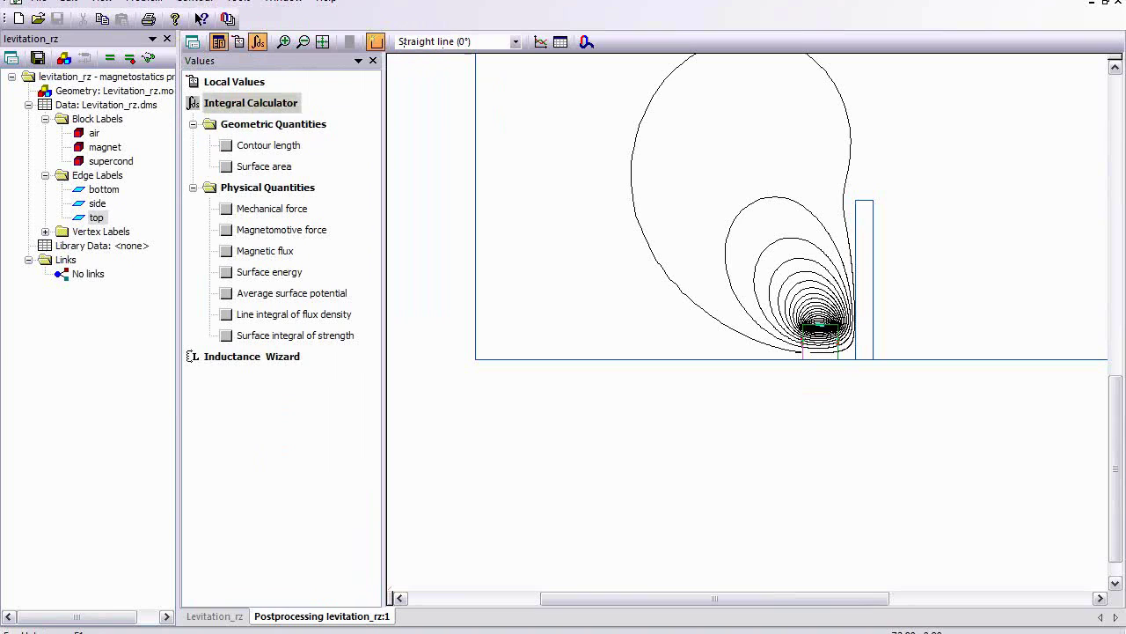
click(817, 356)
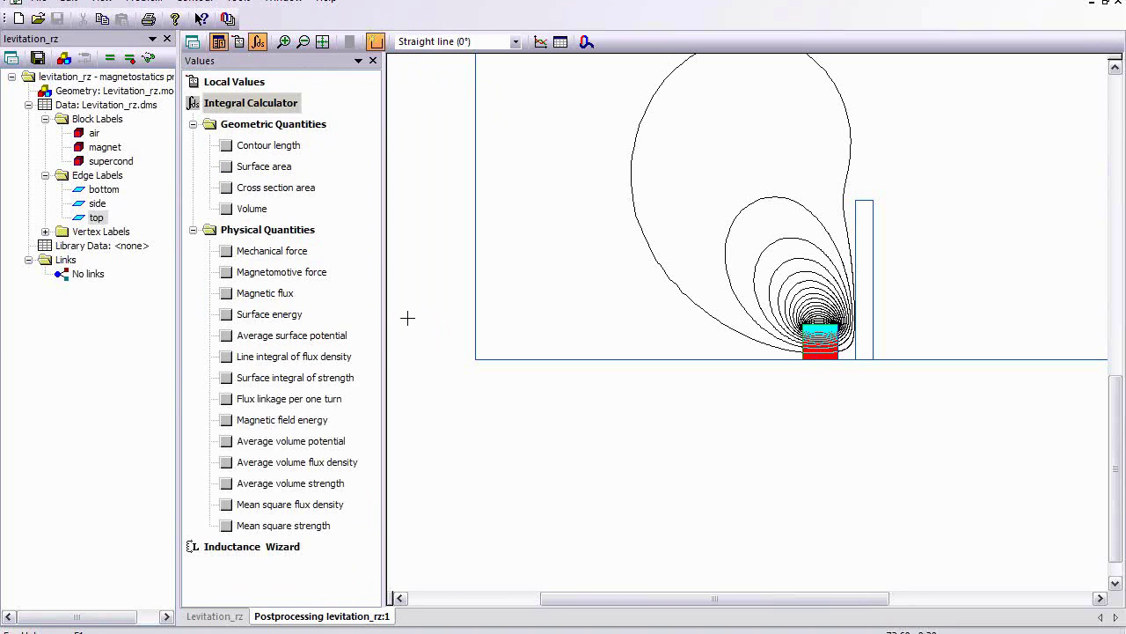
click(293, 251)
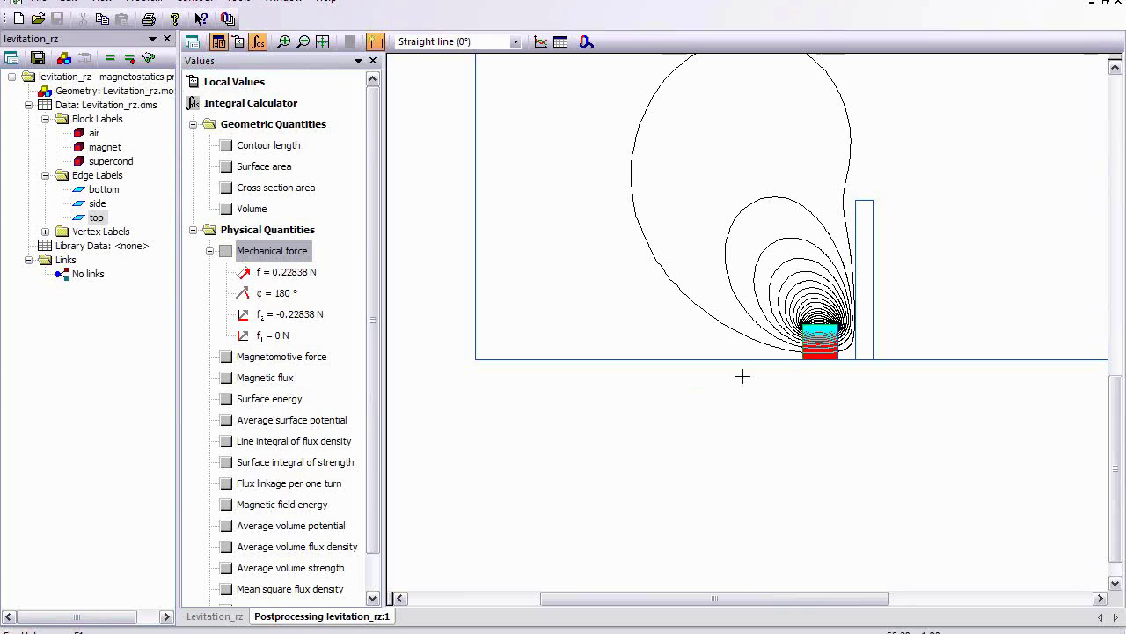
Step: Start a LabelMover serial analysis with levitation_rz as the base problem
click(239, 2)
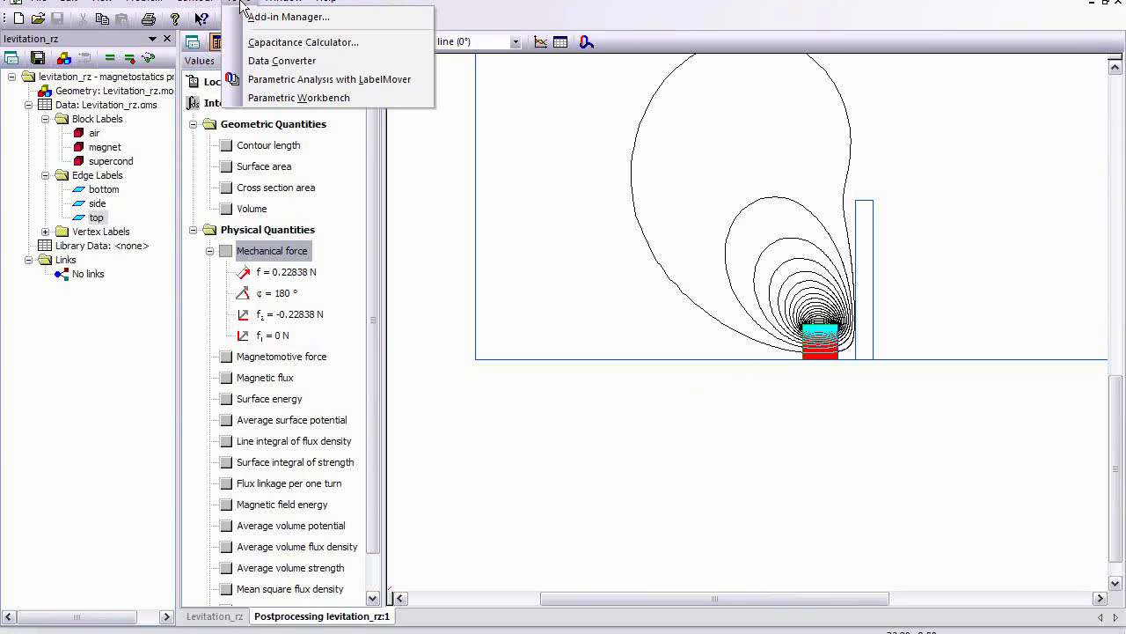
click(308, 80)
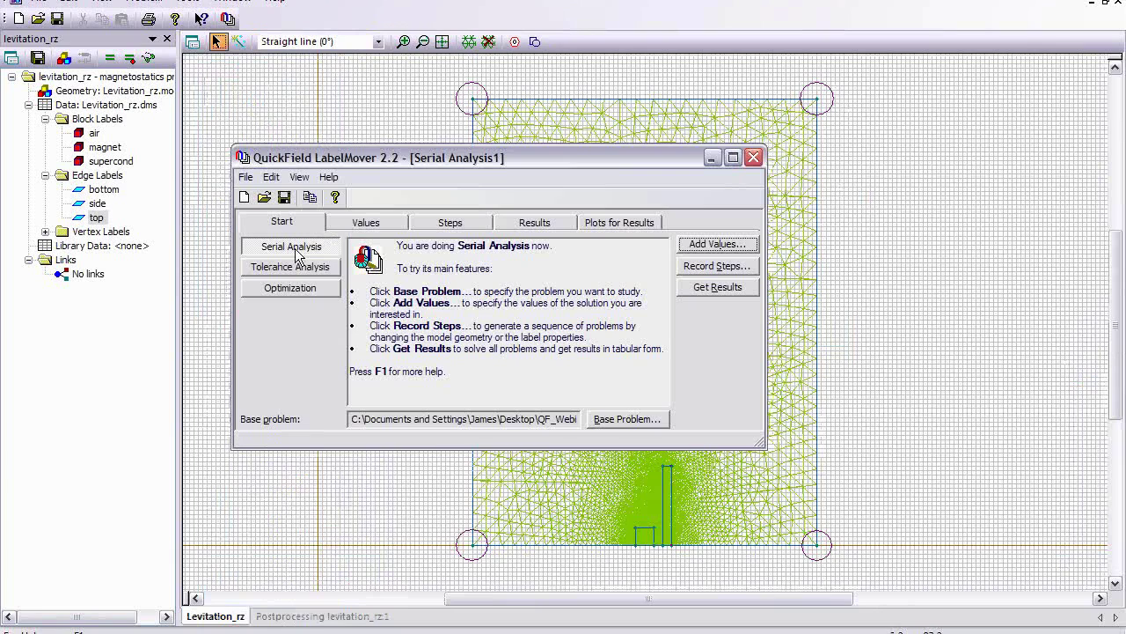
click(627, 420)
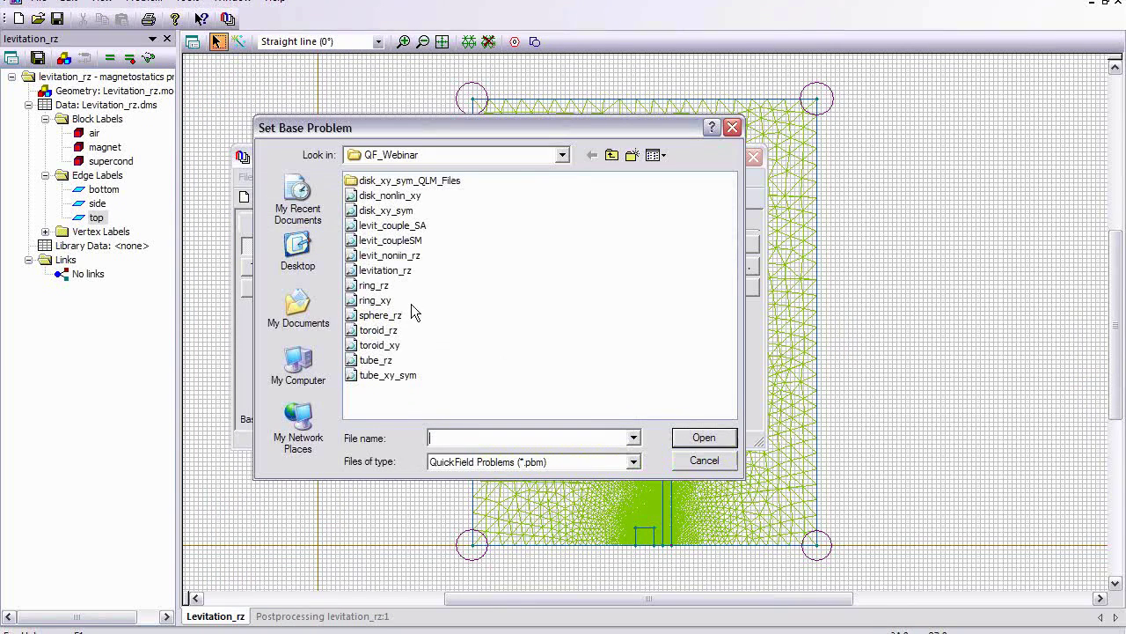
click(406, 272)
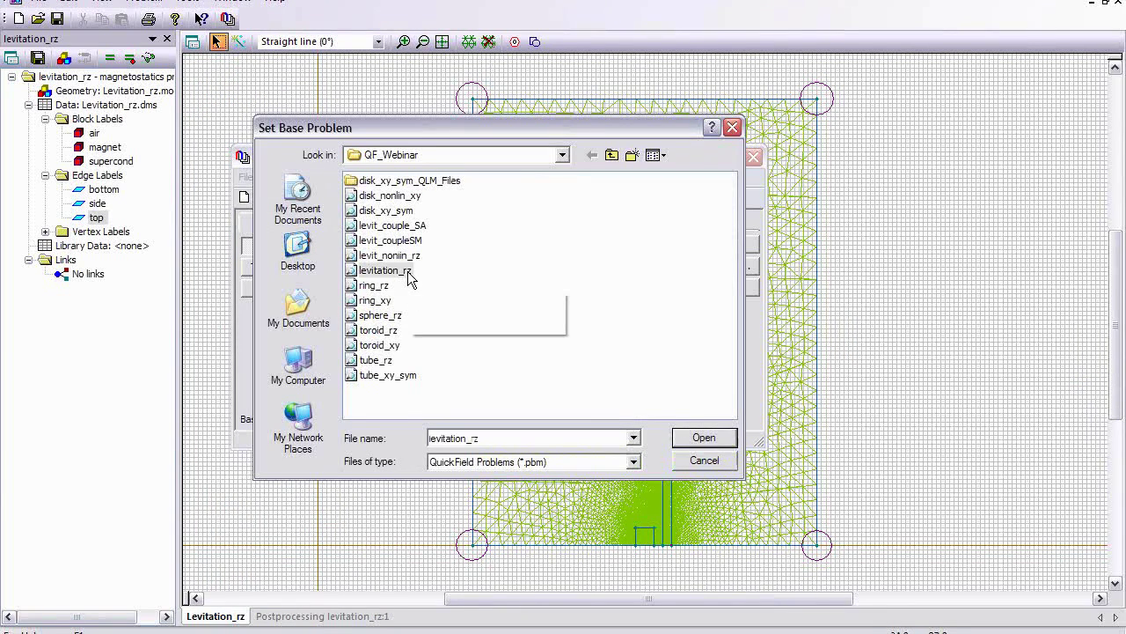
click(716, 443)
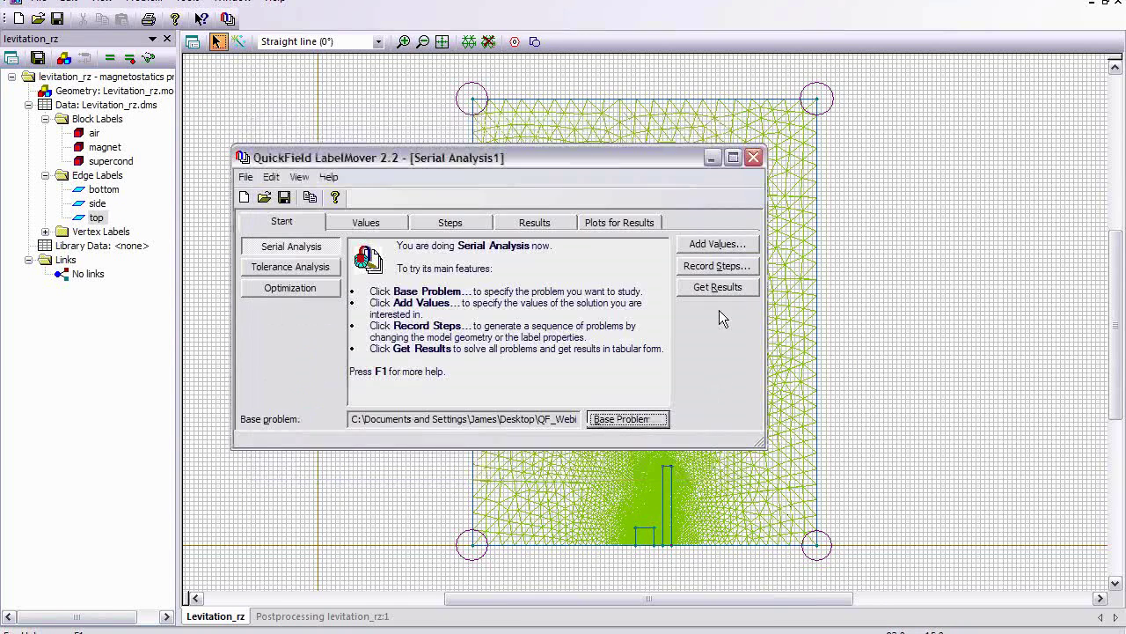
Step: Add Mechanical force on the magnet label as a recorded value
click(716, 250)
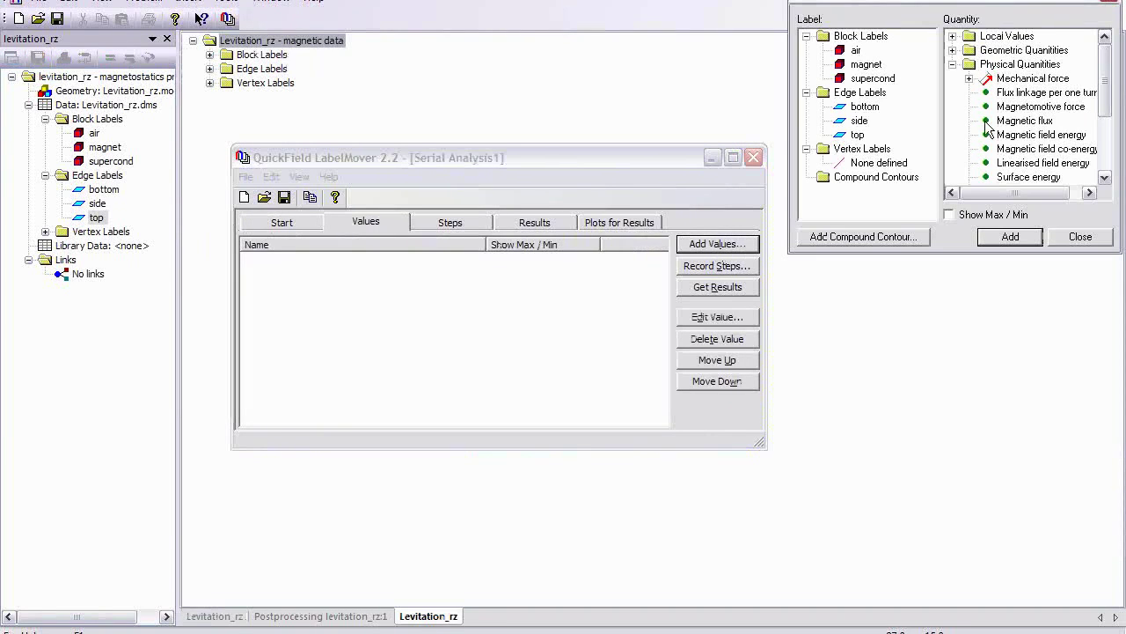
click(1021, 79)
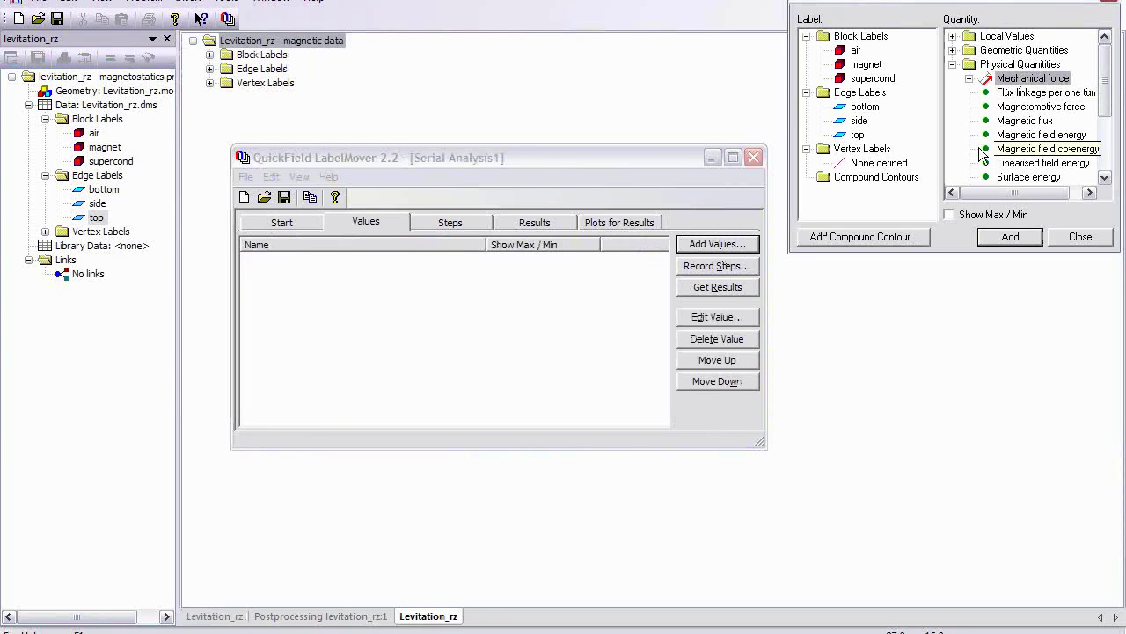
click(866, 65)
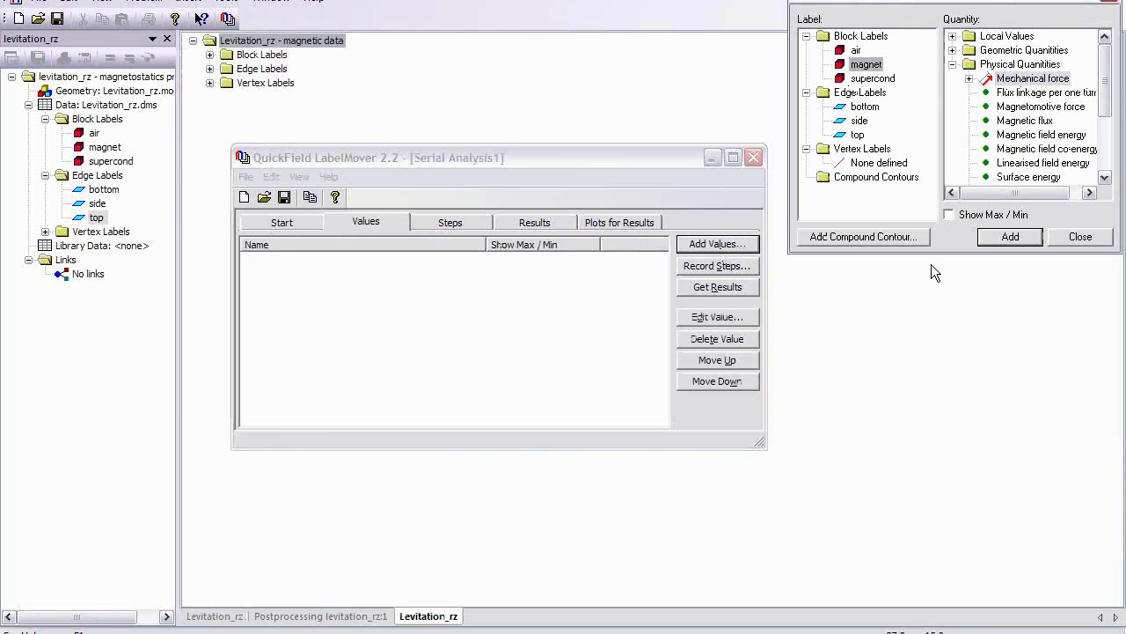
click(1006, 241)
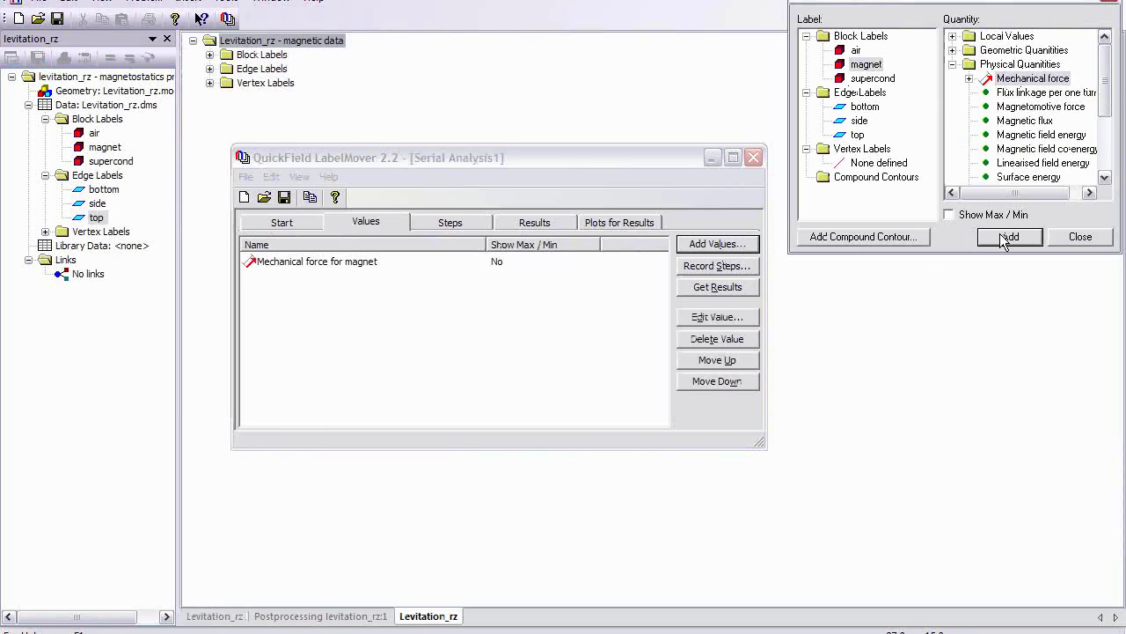
click(1080, 237)
Step: Record step 1 moving the magnet by dx = -1 cm, then repeat that step
click(711, 263)
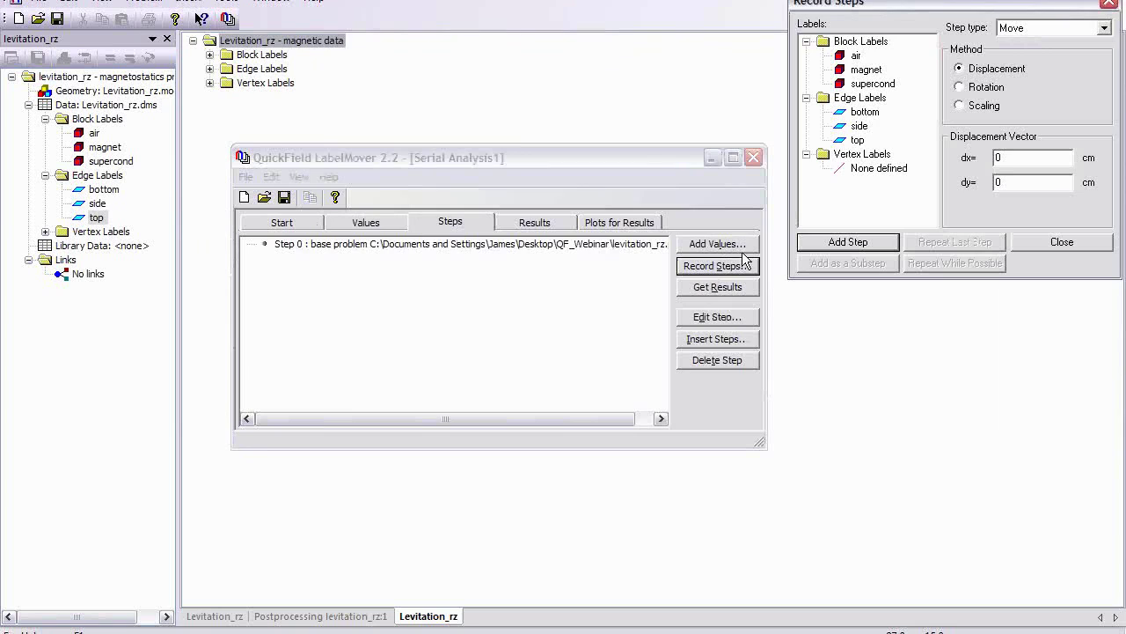
click(863, 72)
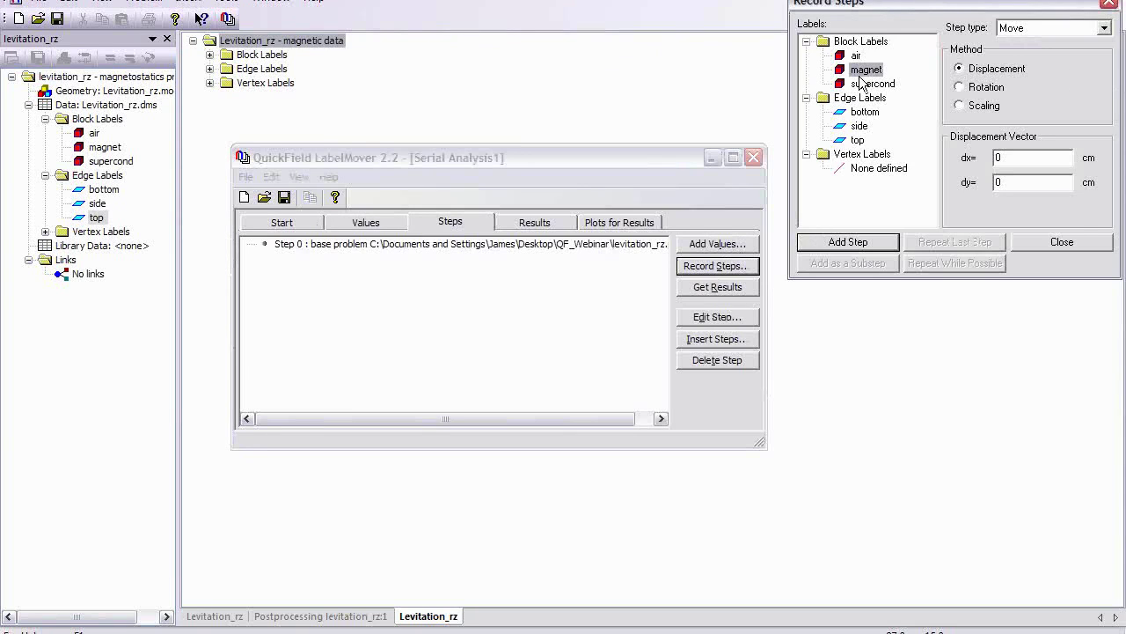
click(1030, 159)
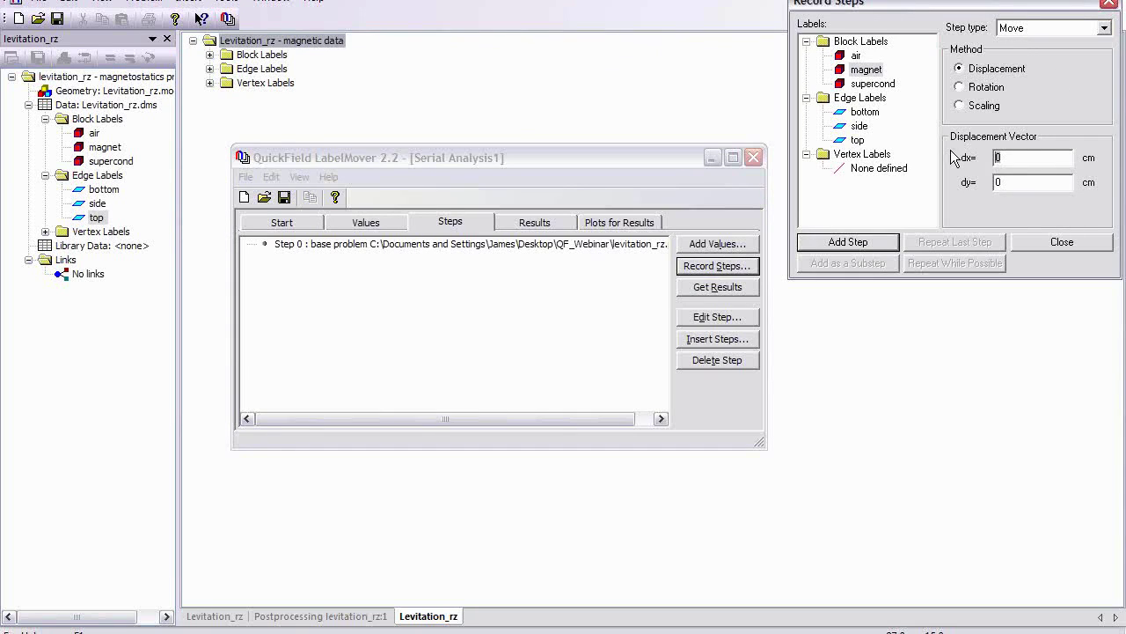
text(-1)
click(861, 248)
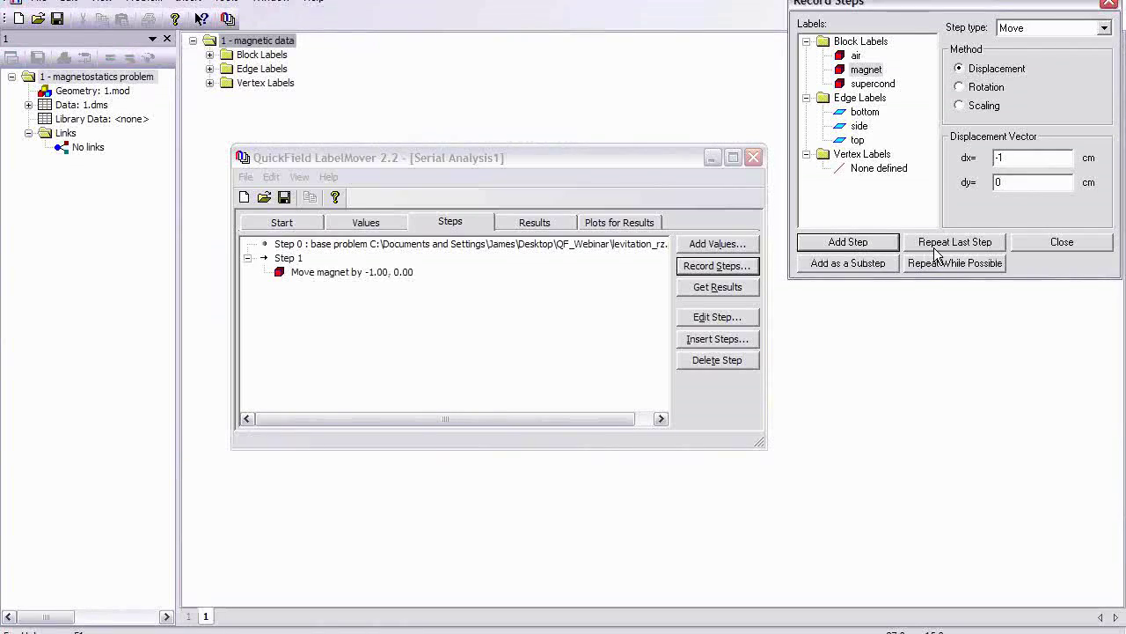
click(937, 251)
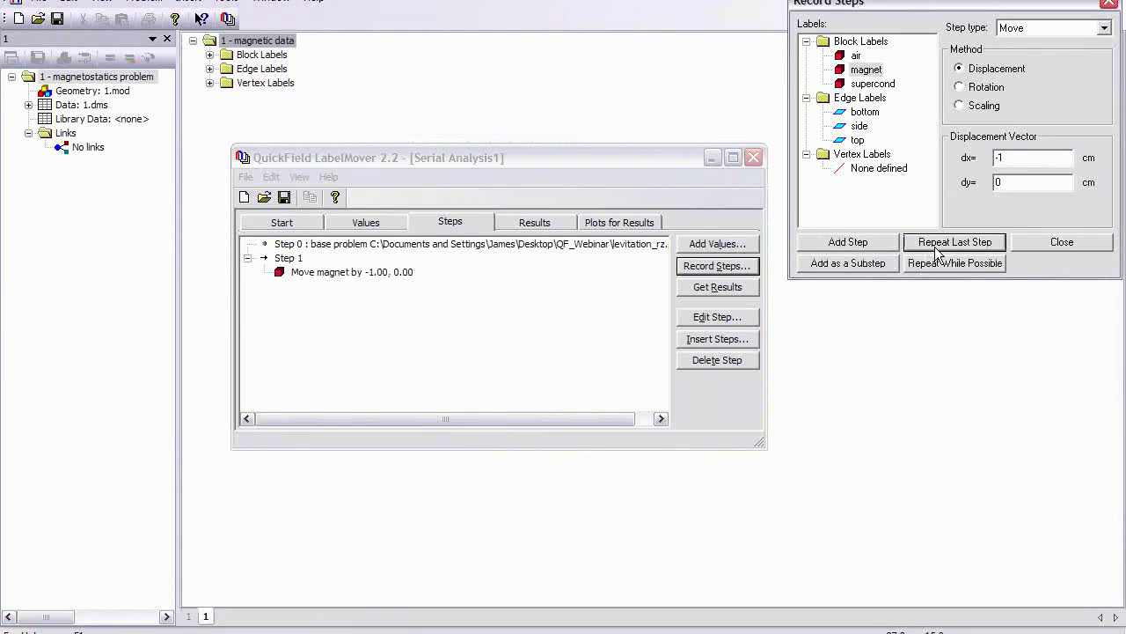